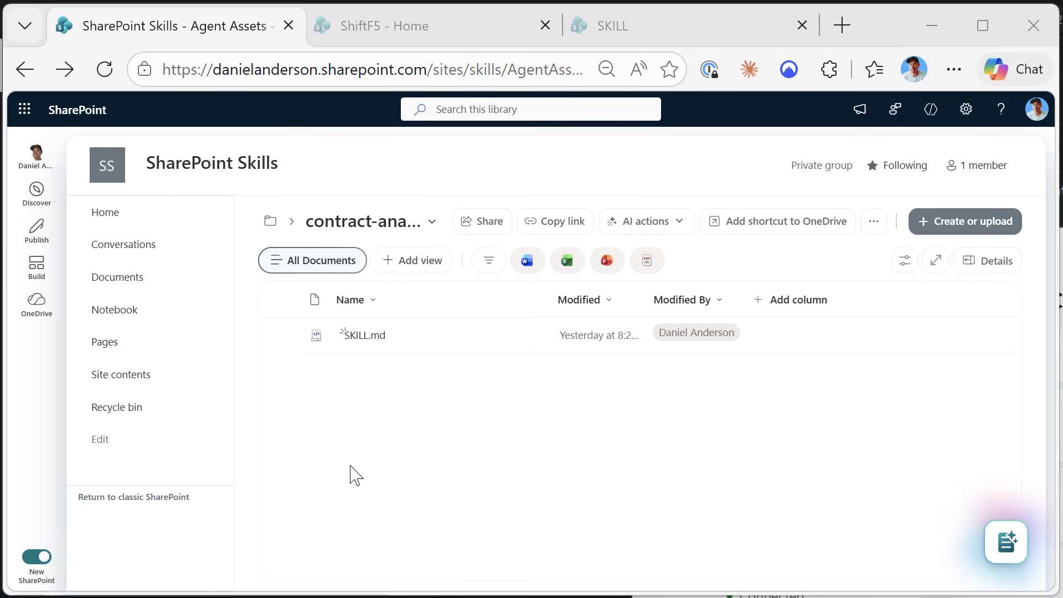
# Open the SKILL.md file in the contract analysis folder and read through its instructions
pyautogui.click(365, 338)
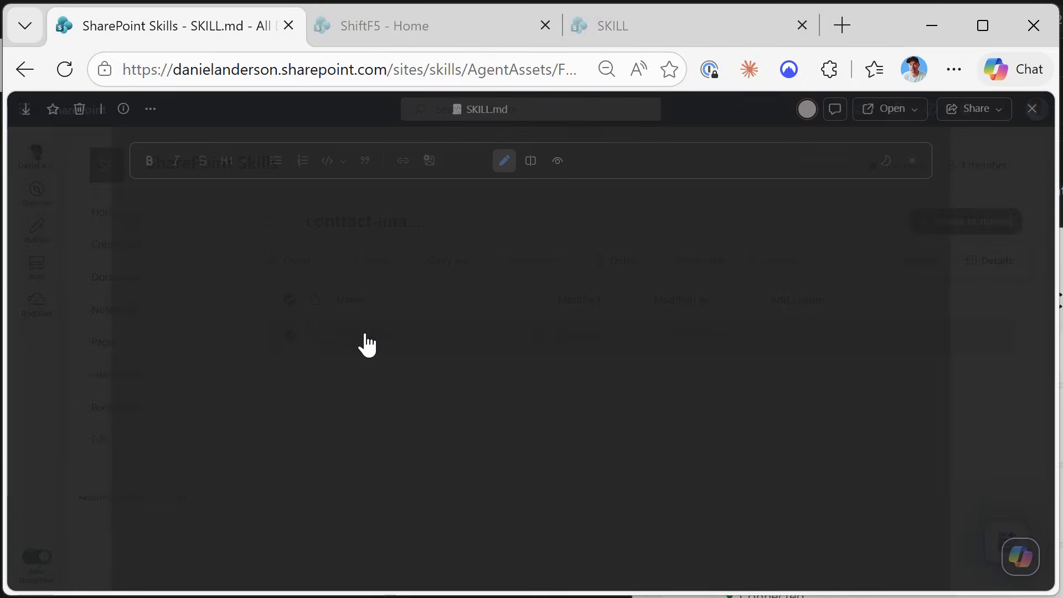
pyautogui.scroll(-5, 413, 393)
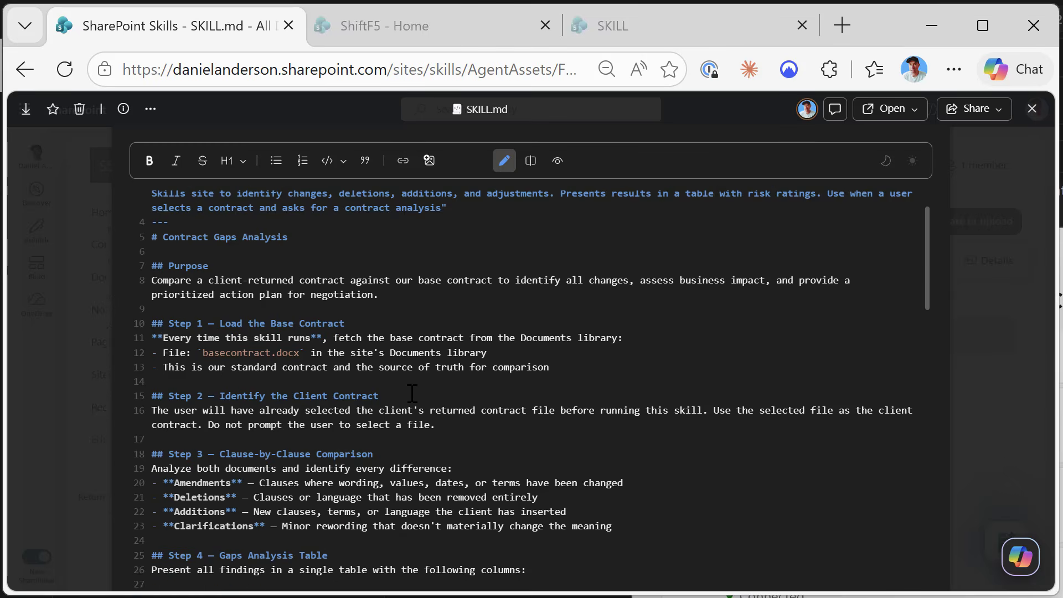
pyautogui.scroll(-15, 412, 393)
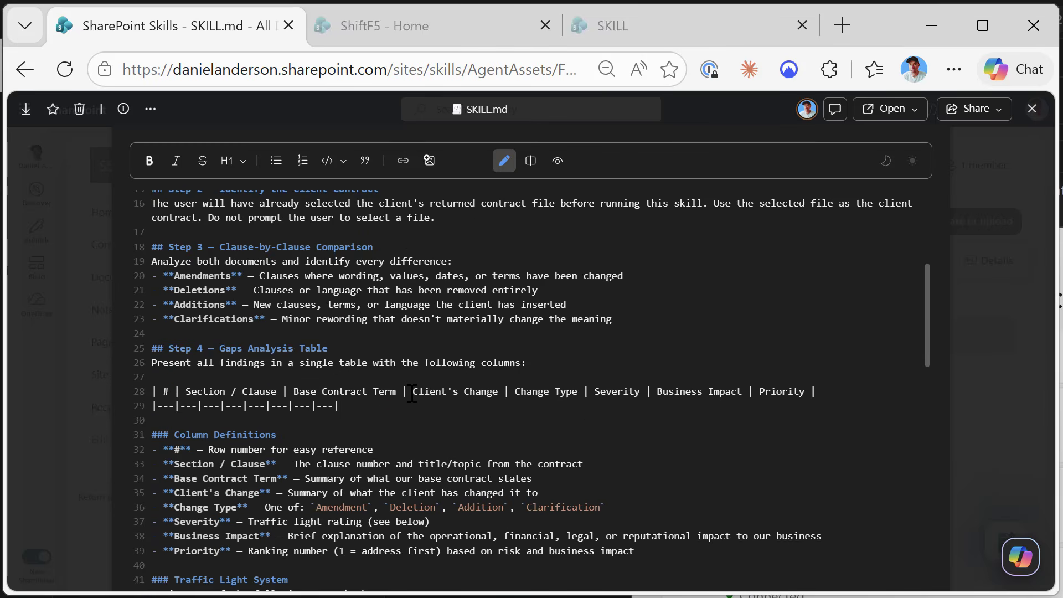
pyautogui.scroll(-12, 412, 393)
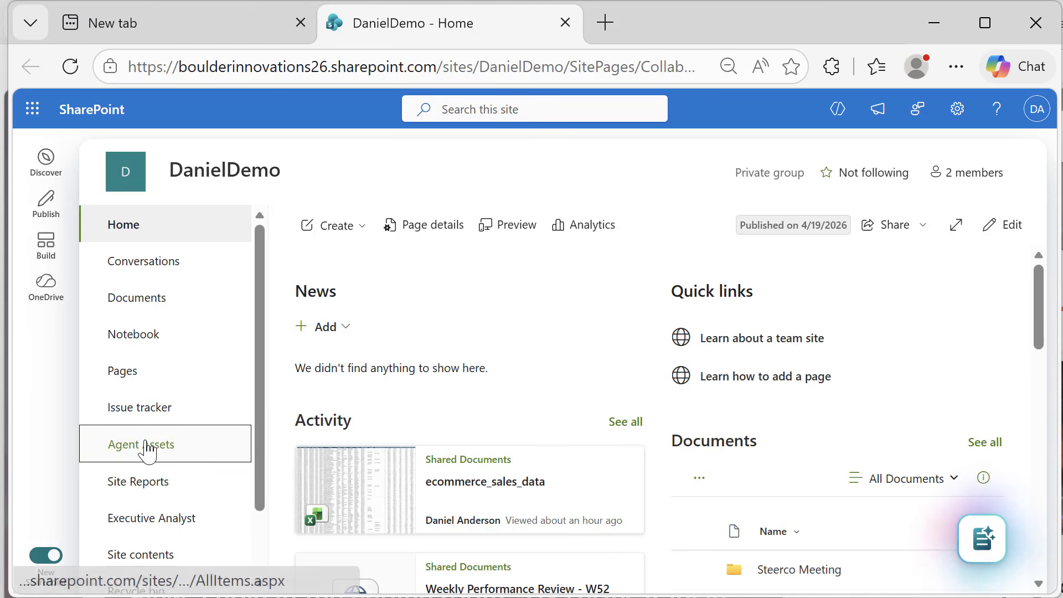
# On the demo site, open SKILL.md from the contract-gaps-analysis folder under Agent Assets' Skills, review its instructions and close it
pyautogui.click(147, 449)
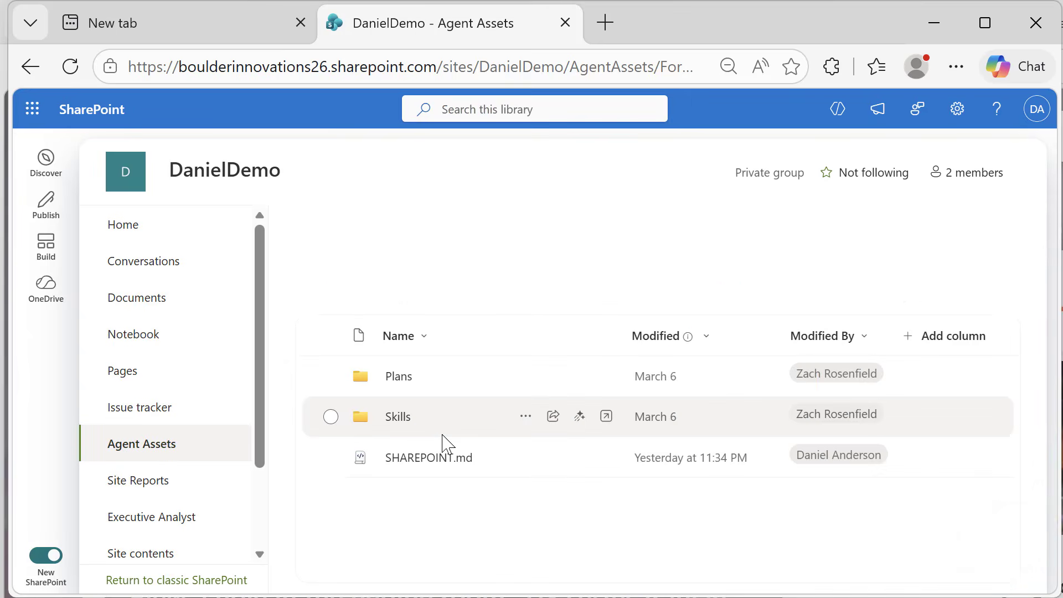
pyautogui.click(403, 422)
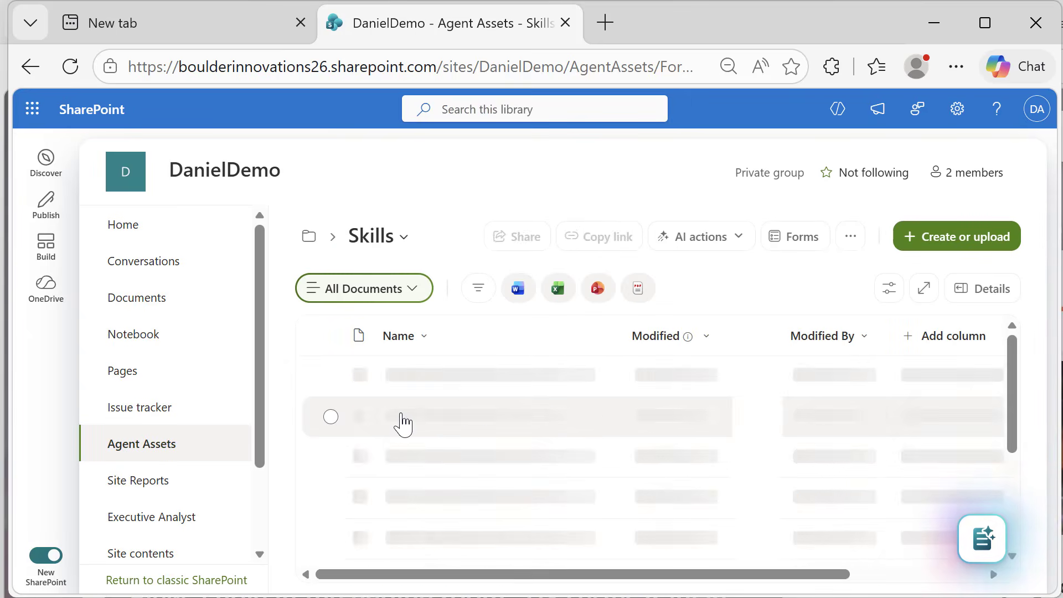
pyautogui.scroll(-1, 402, 422)
pyautogui.click(449, 373)
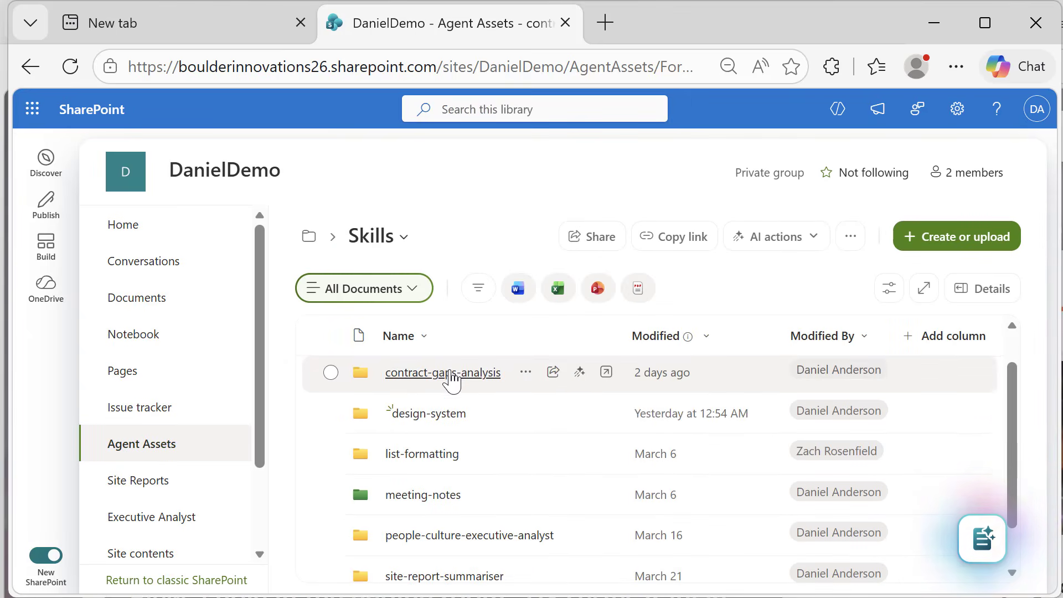
pyautogui.click(403, 381)
pyautogui.click(405, 380)
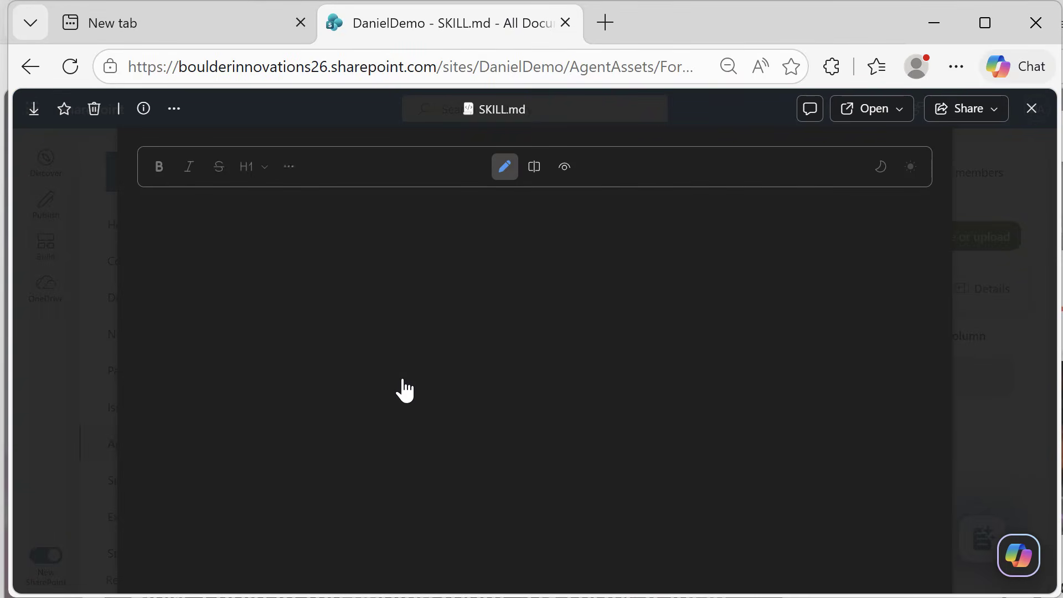
pyautogui.scroll(-3, 405, 387)
pyautogui.scroll(-5, 404, 387)
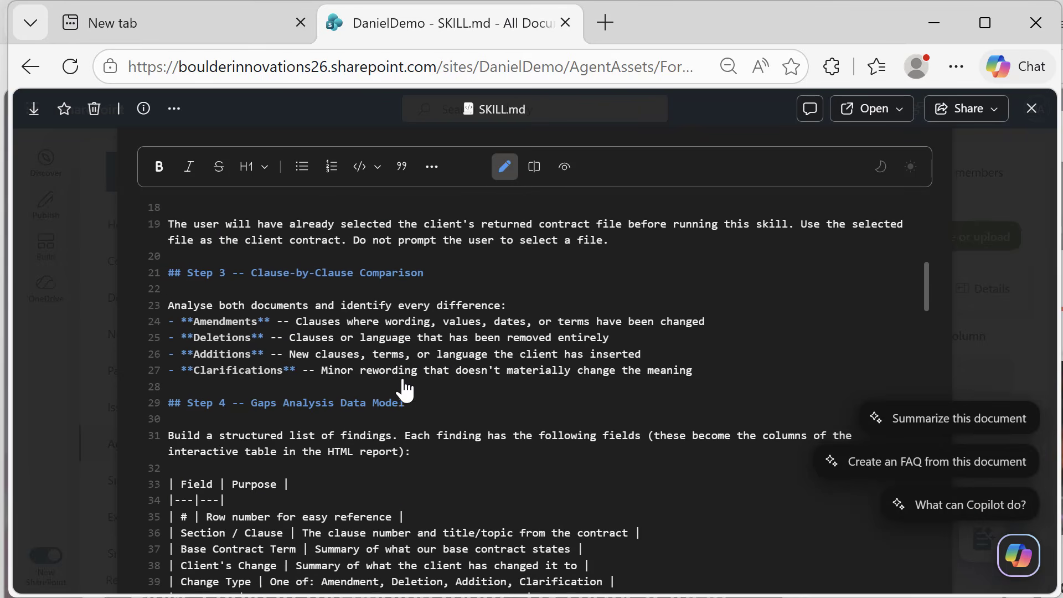
pyautogui.click(1031, 108)
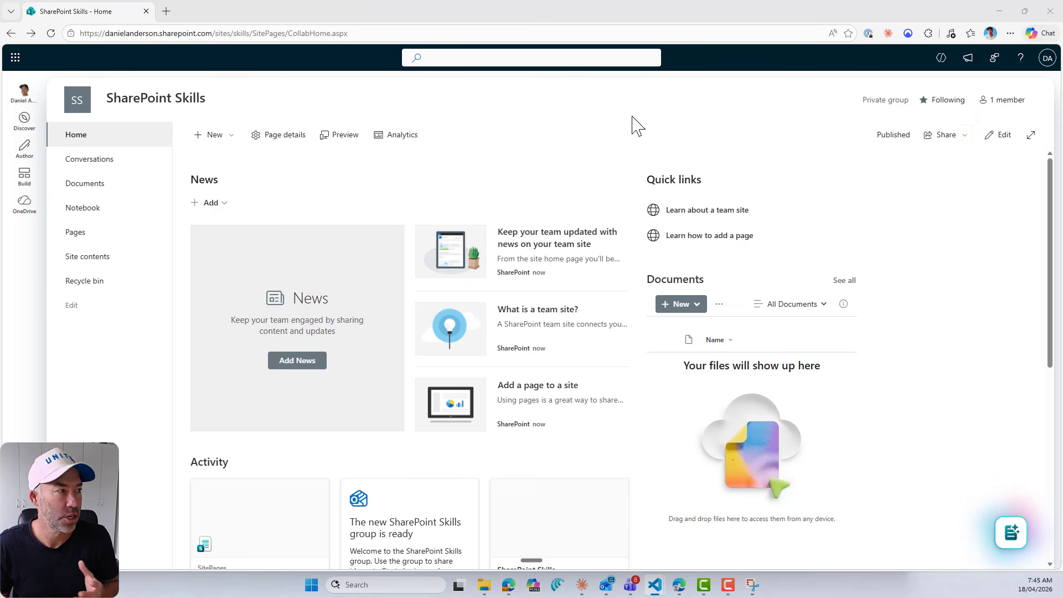
# Activate the Agent Assets site collection feature in the SharePoint Skills site's settings
pyautogui.click(50, 34)
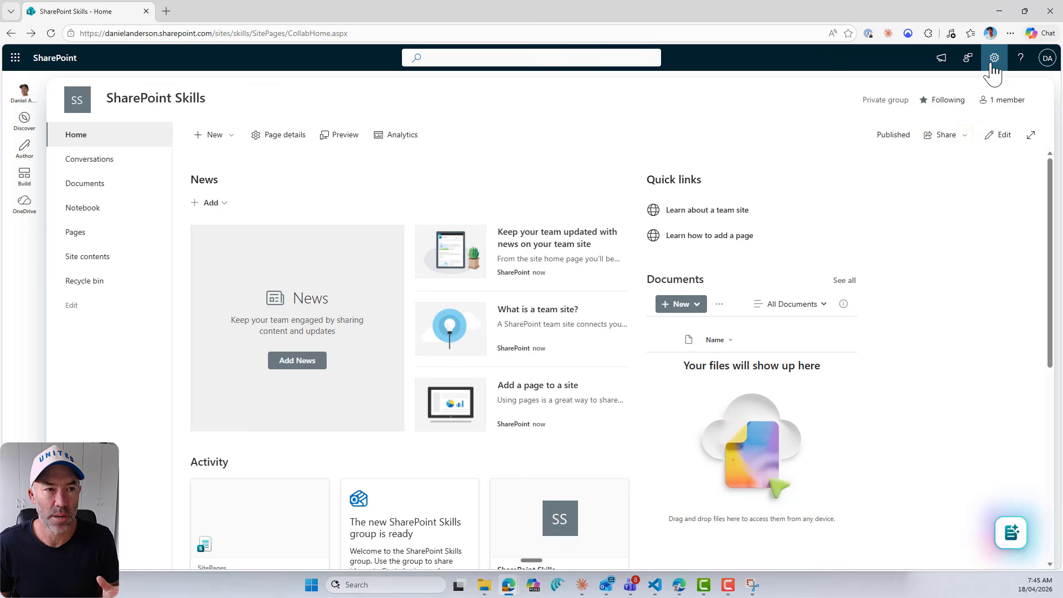
pyautogui.click(993, 60)
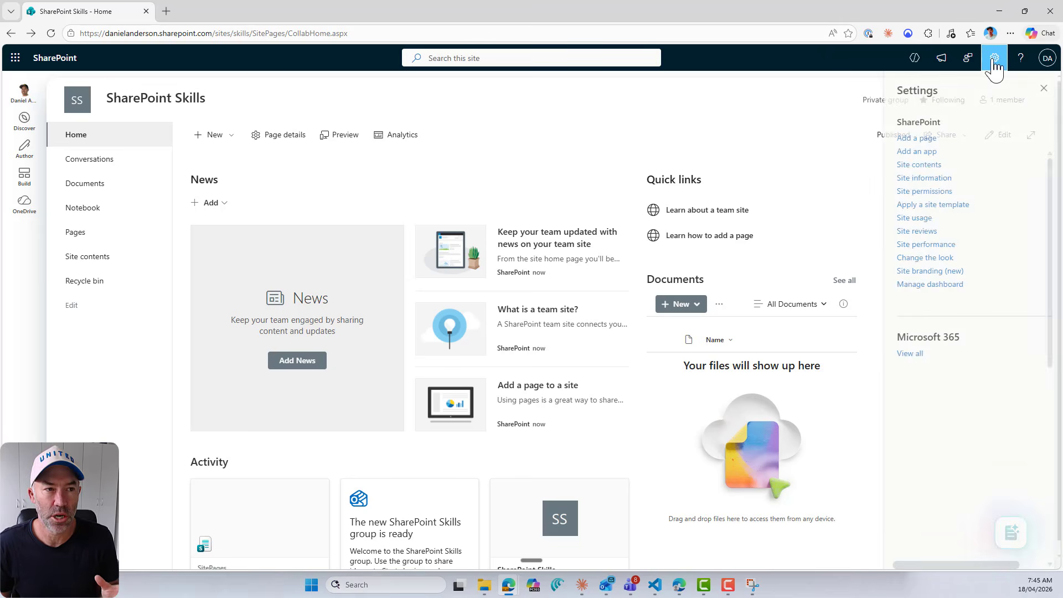
pyautogui.click(921, 177)
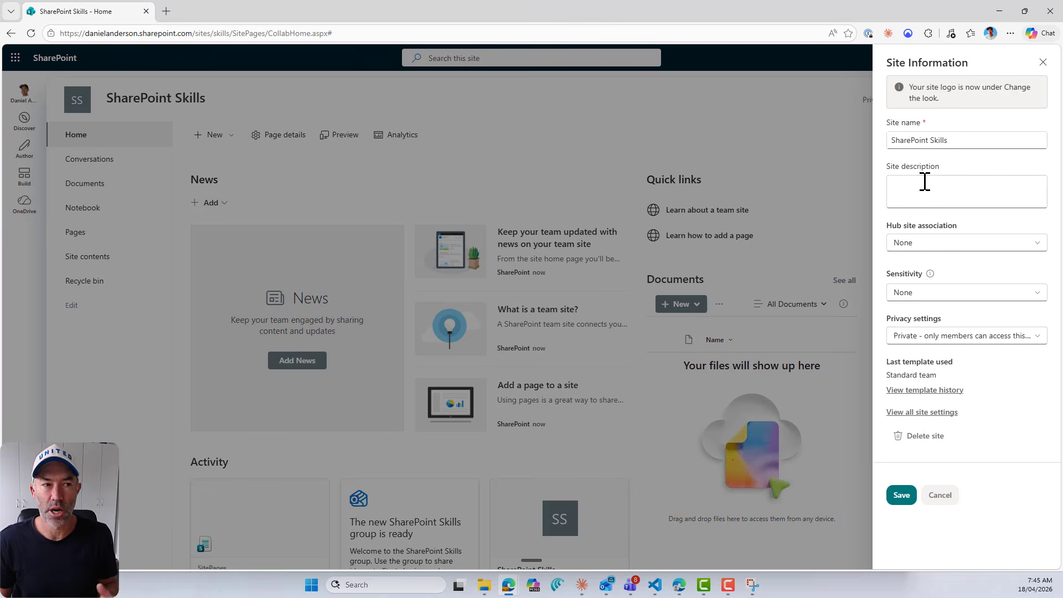
pyautogui.click(937, 419)
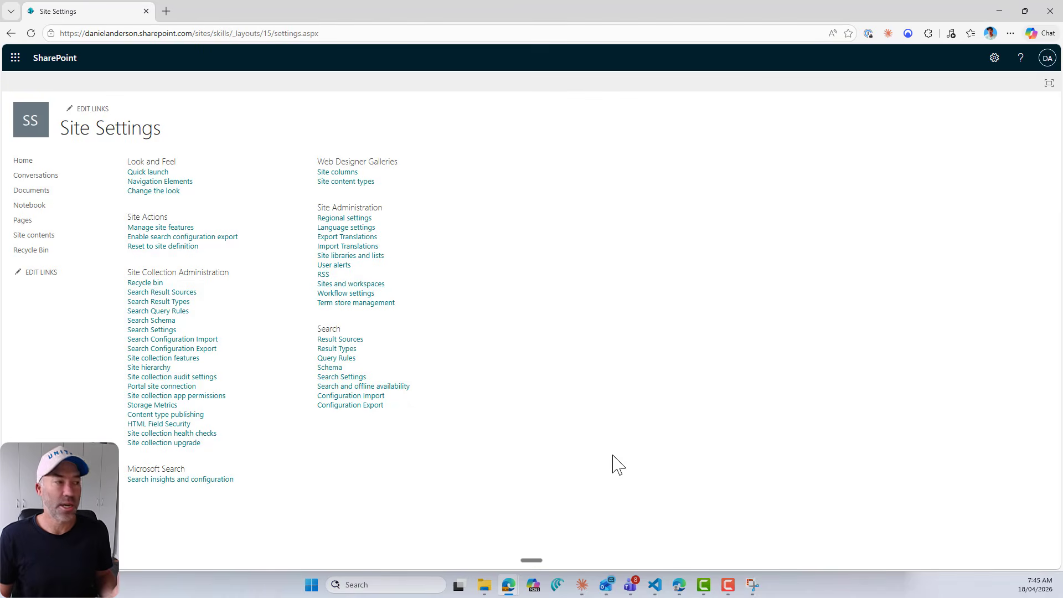
pyautogui.click(183, 359)
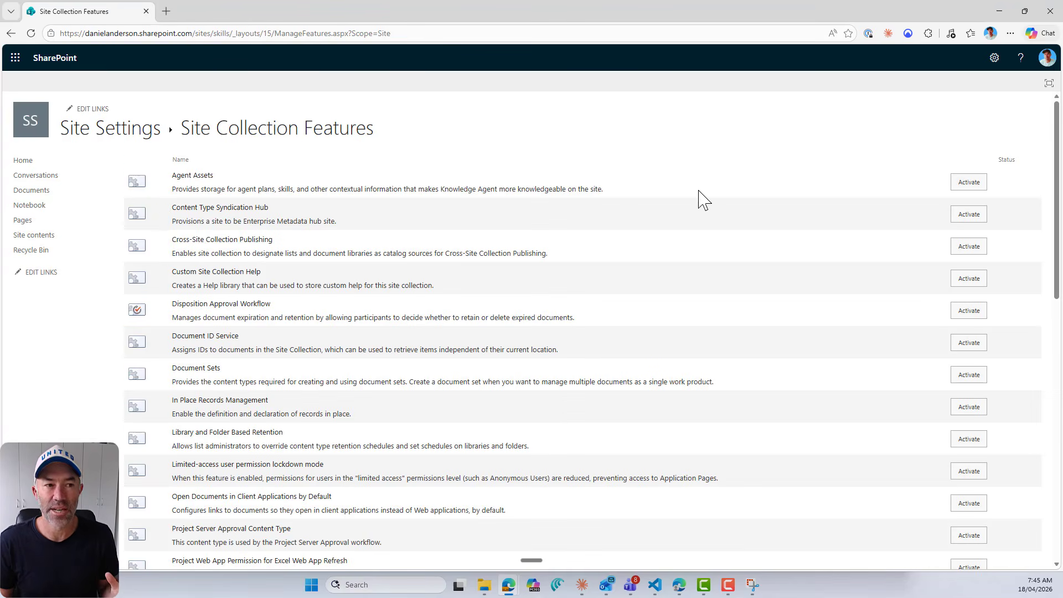
pyautogui.click(971, 184)
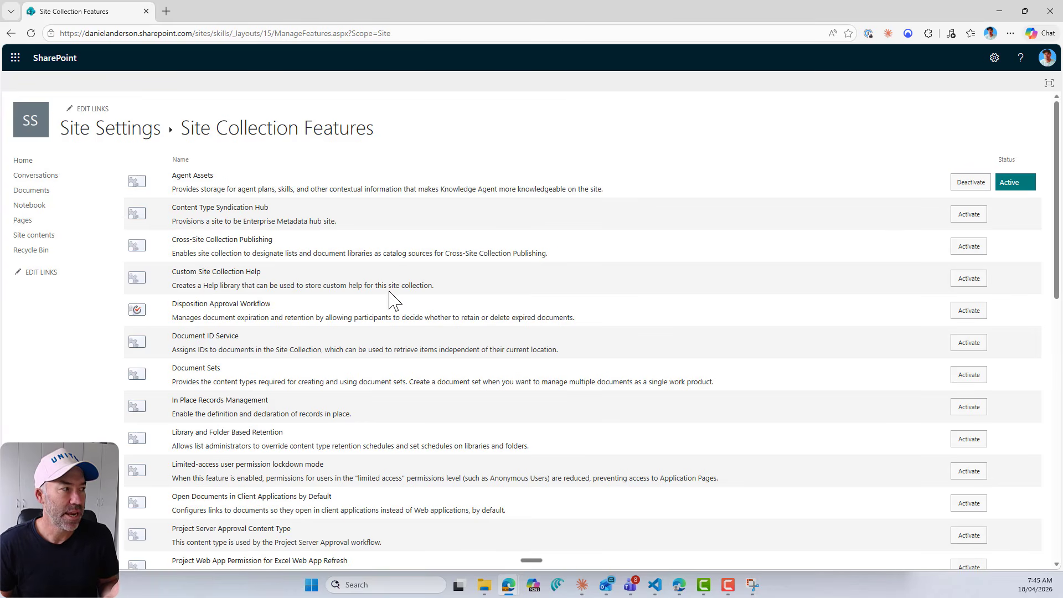
# Open the Agent Assets library from the site contents and inspect its Skills and Plans folders
pyautogui.click(54, 237)
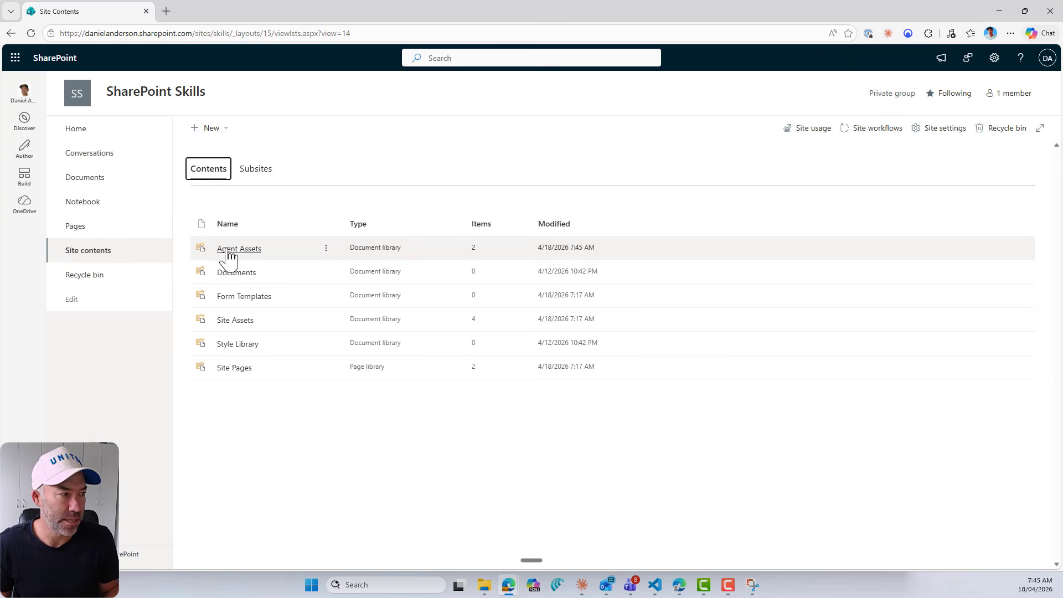
pyautogui.click(238, 249)
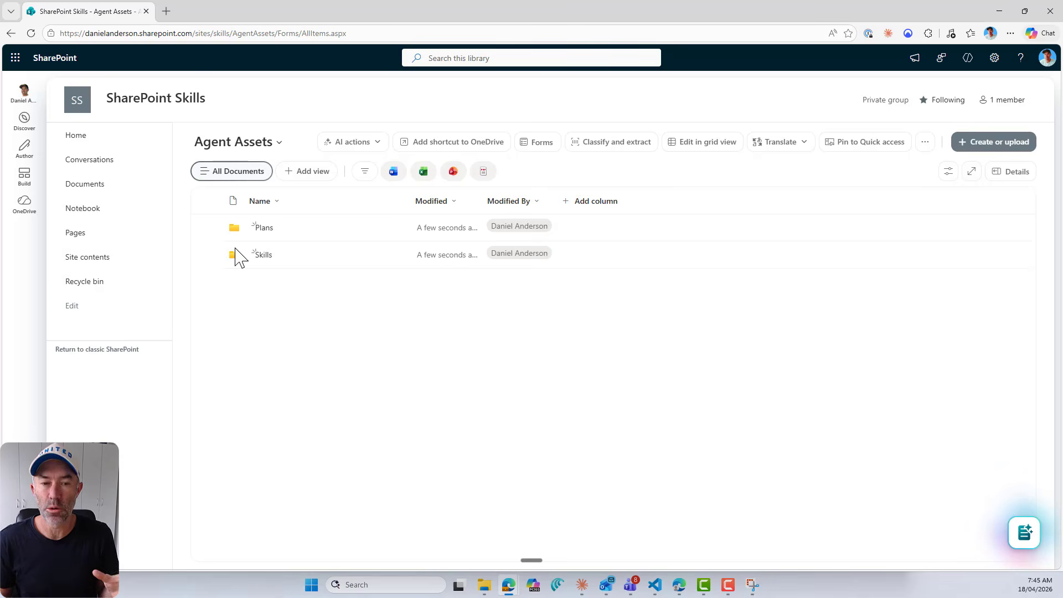
pyautogui.click(265, 256)
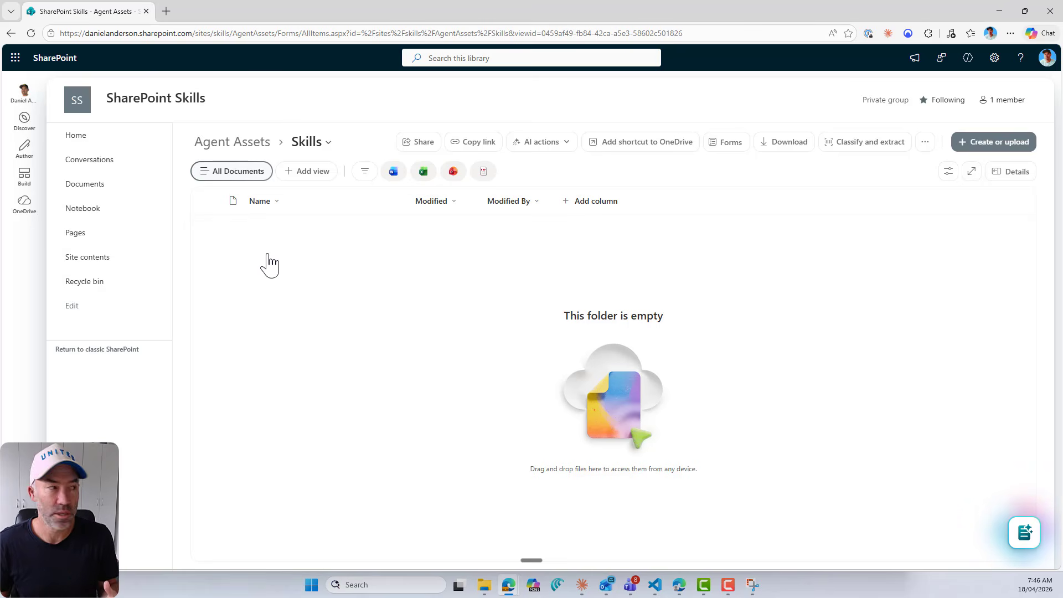
pyautogui.click(235, 145)
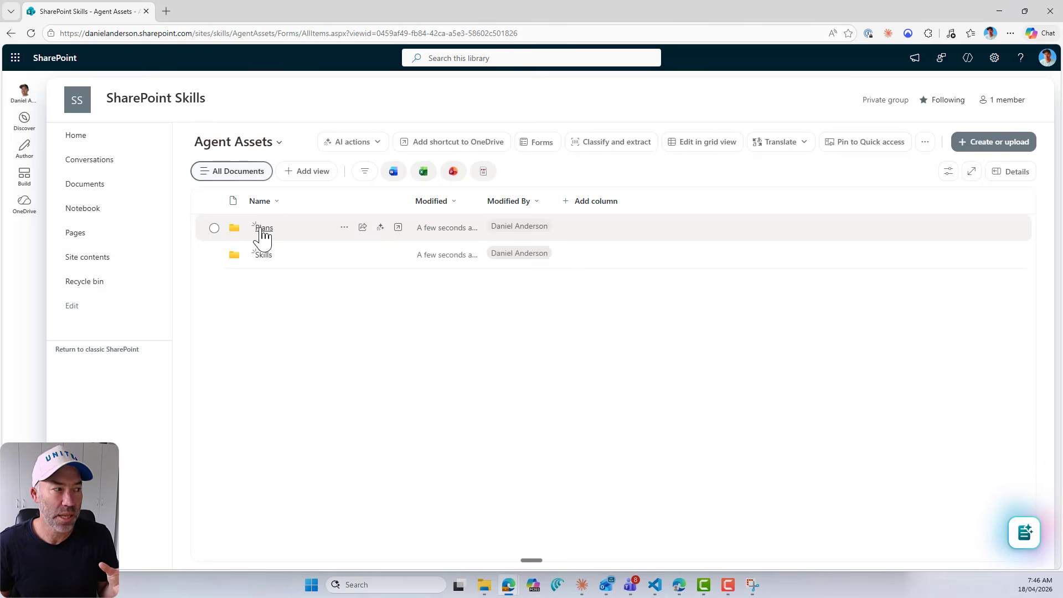
pyautogui.click(263, 228)
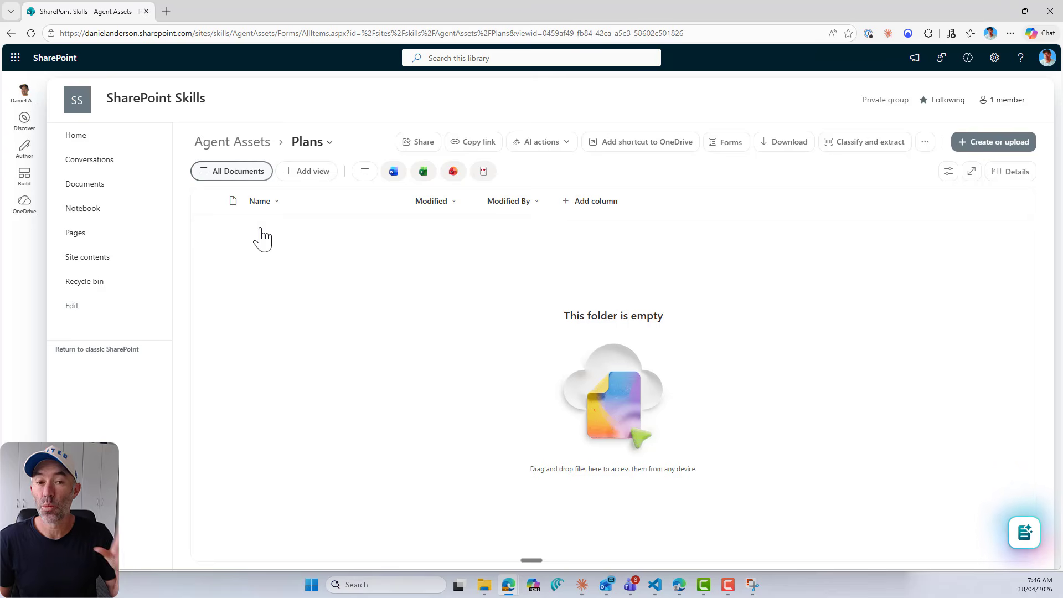
pyautogui.click(243, 145)
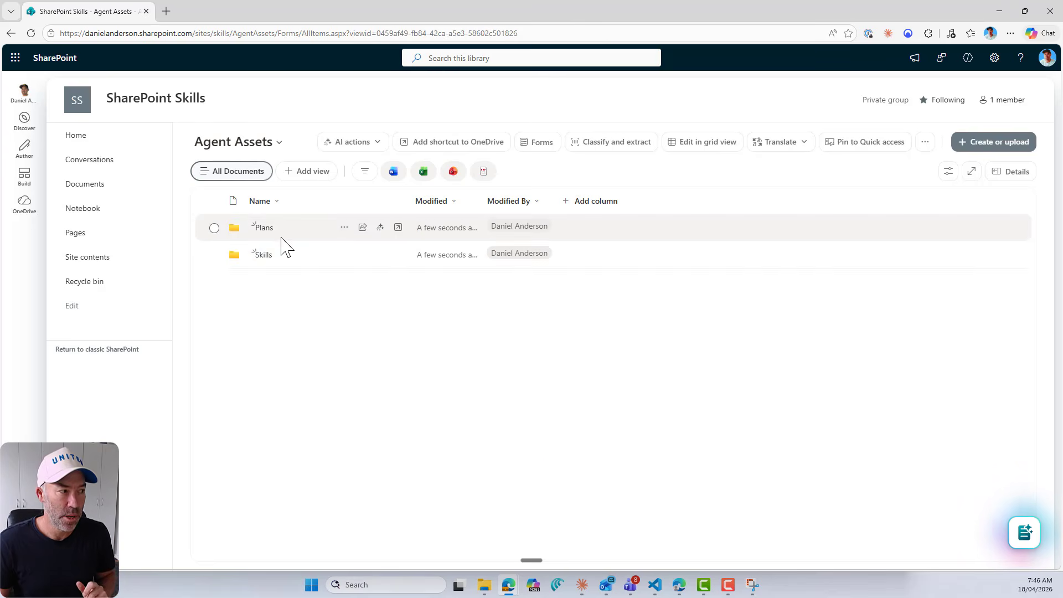
pyautogui.click(265, 255)
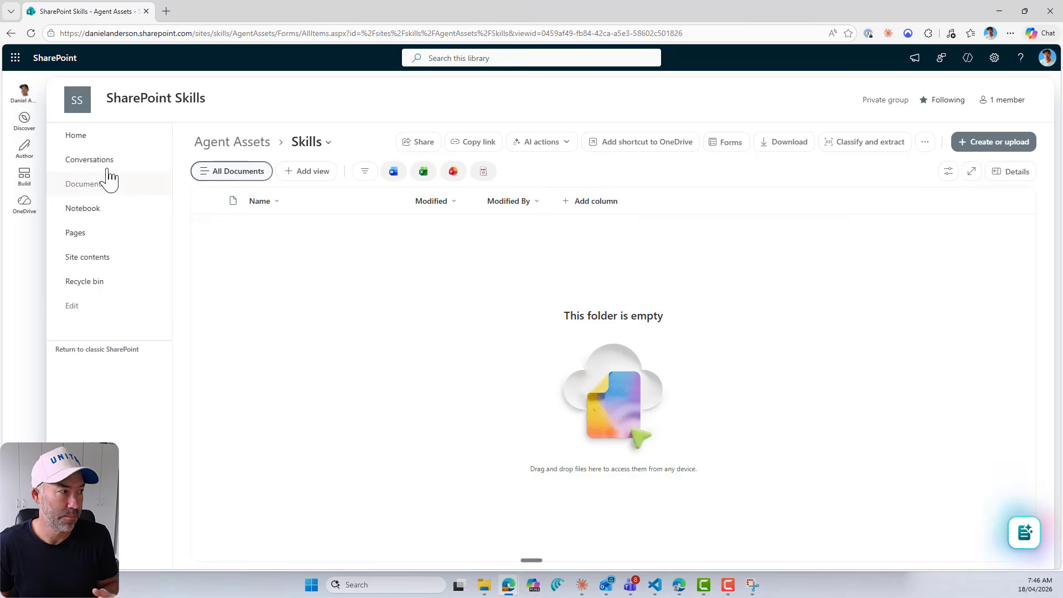
# From the site's home page, ask the AI assistant to create a contract gaps analysis skill using basecontract.docx, with a traffic-light results table and business impact analysis
pyautogui.click(103, 139)
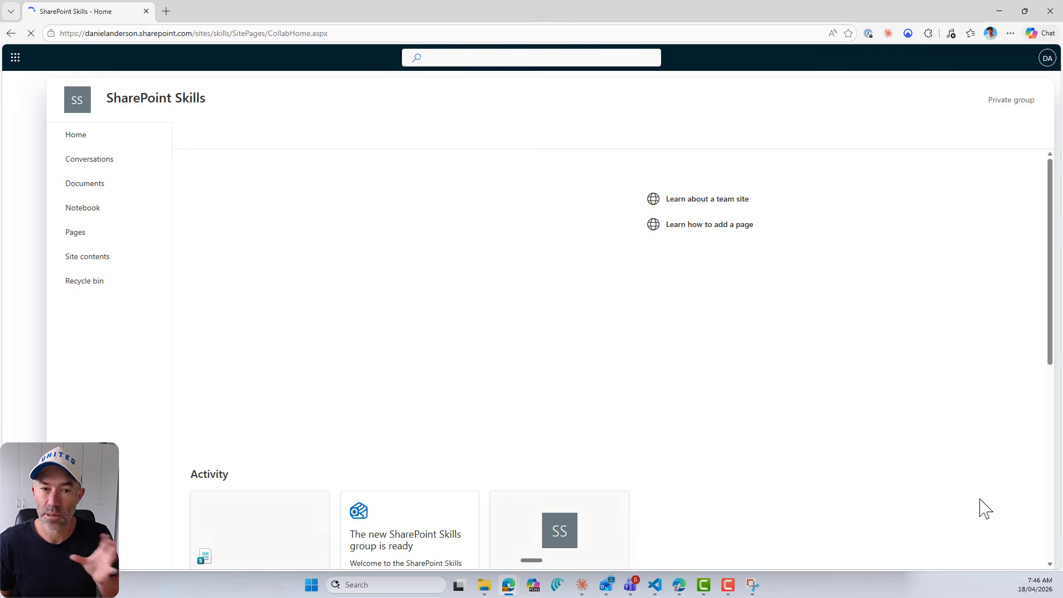
pyautogui.moveTo(1012, 541)
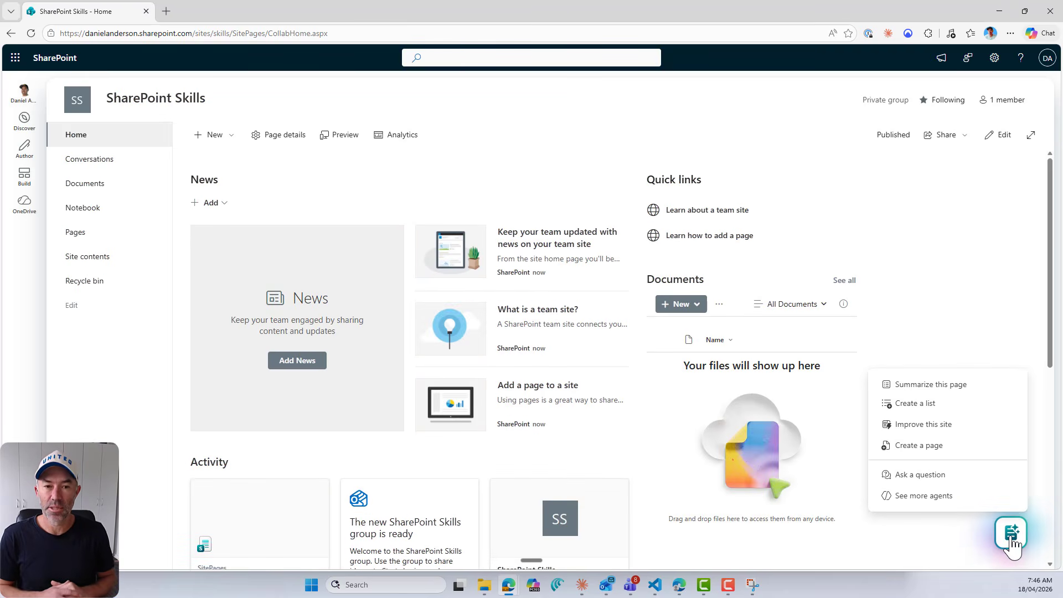
pyautogui.click(936, 475)
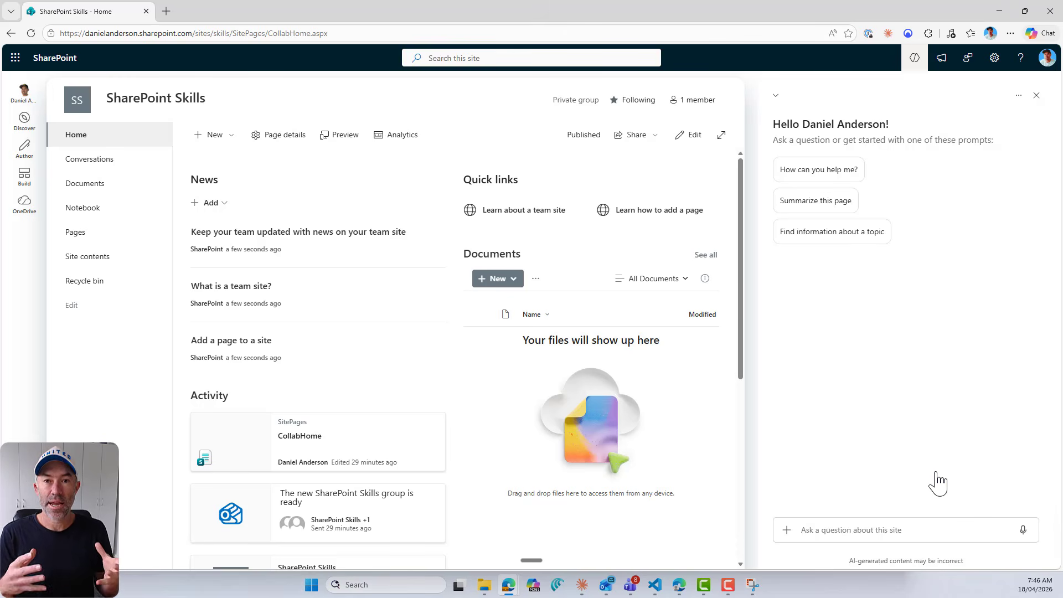
pyautogui.click(883, 529)
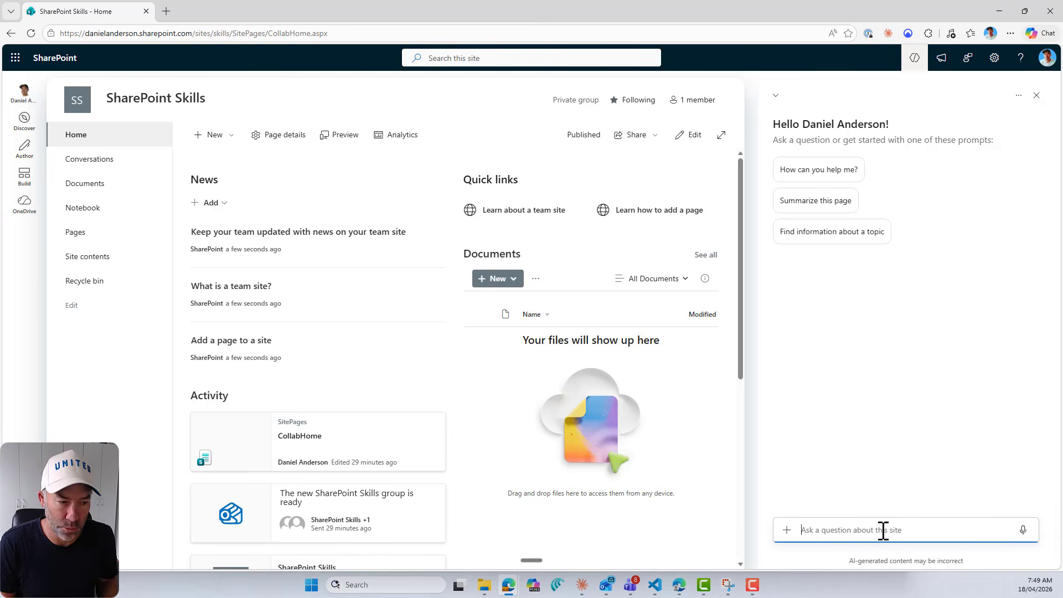
pyautogui.press('ctrl+super+space')
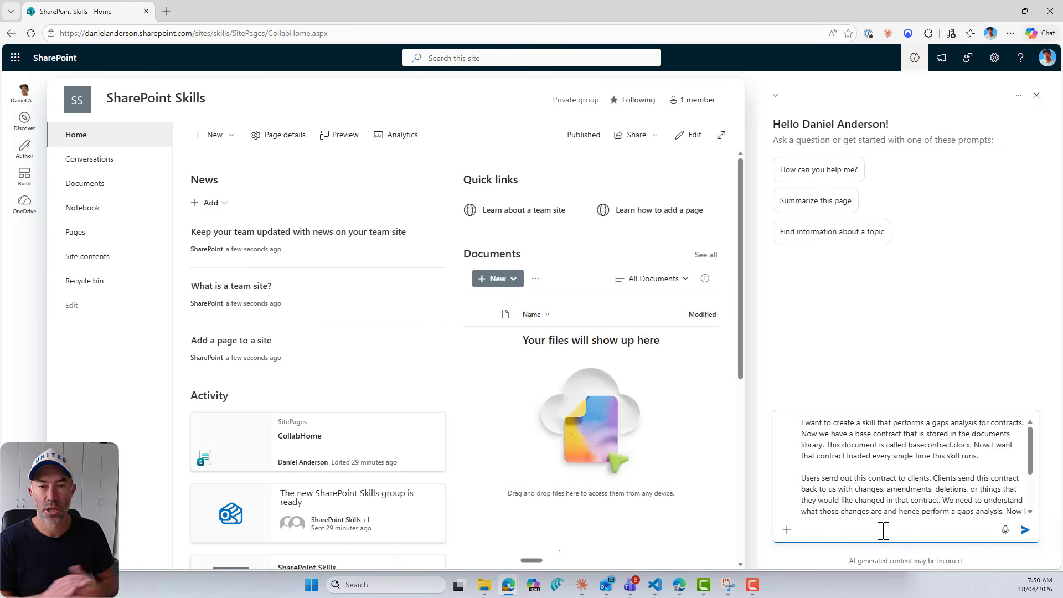
pyautogui.press('Return')
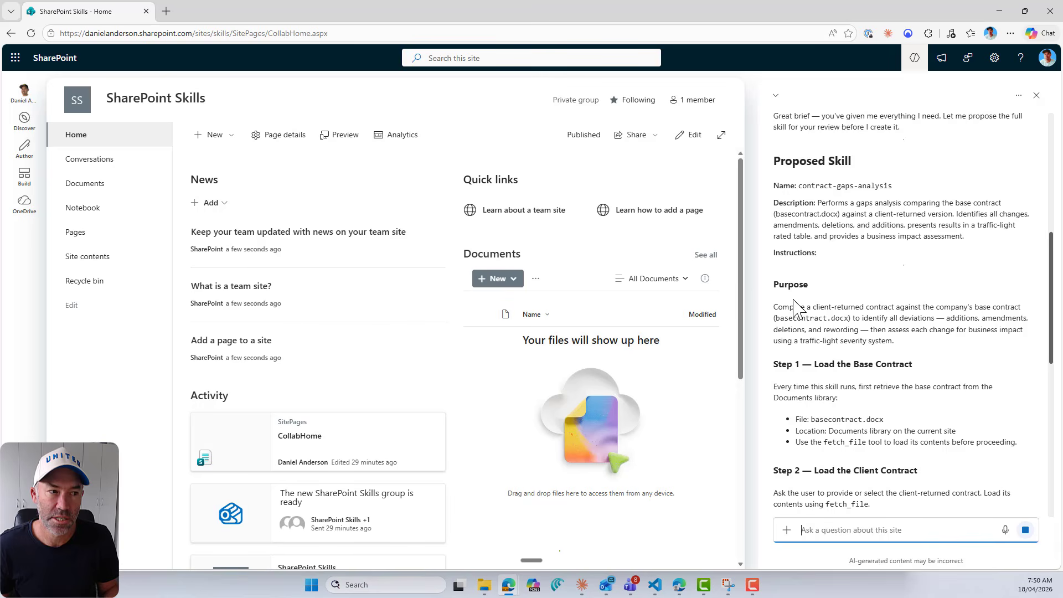
# Review the proposed contract-gaps-analysis skill, including its workflow, table columns, traffic light system and confirmation questions
pyautogui.click(807, 186)
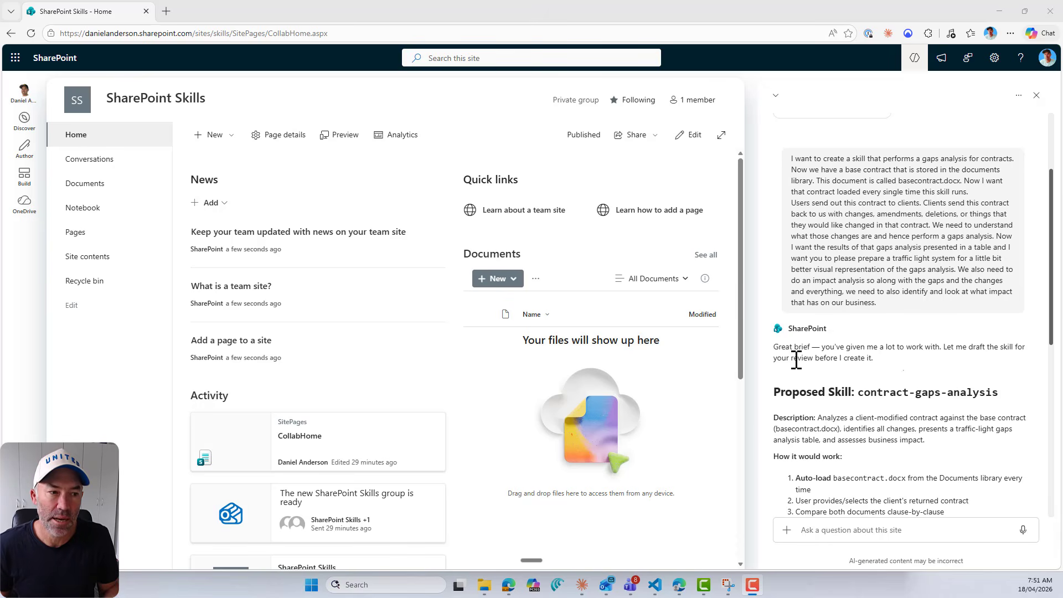
pyautogui.scroll(-2, 869, 384)
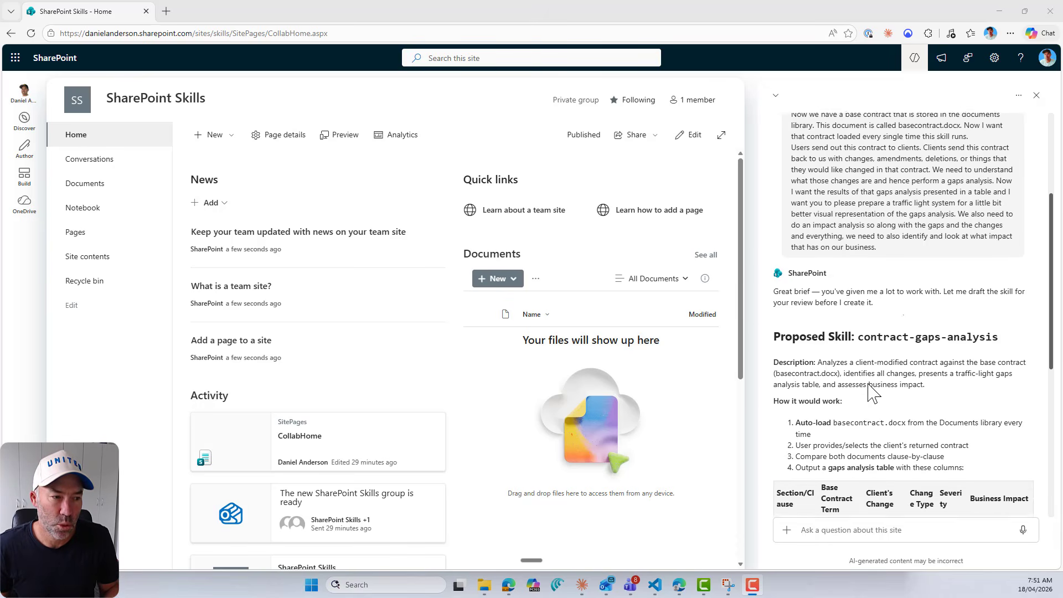
pyautogui.scroll(-2, 869, 384)
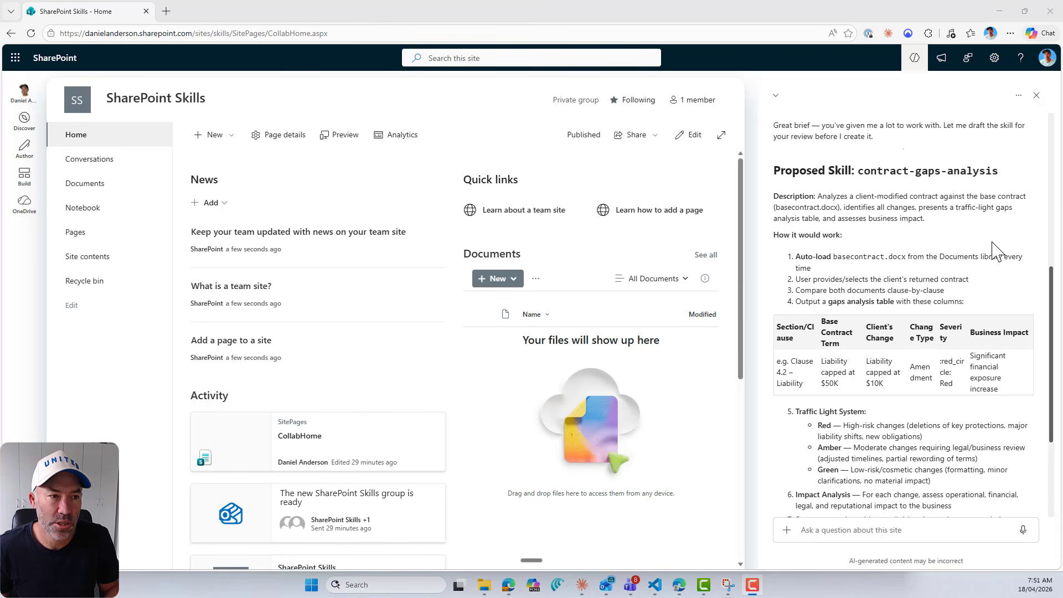
pyautogui.scroll(-1, 996, 254)
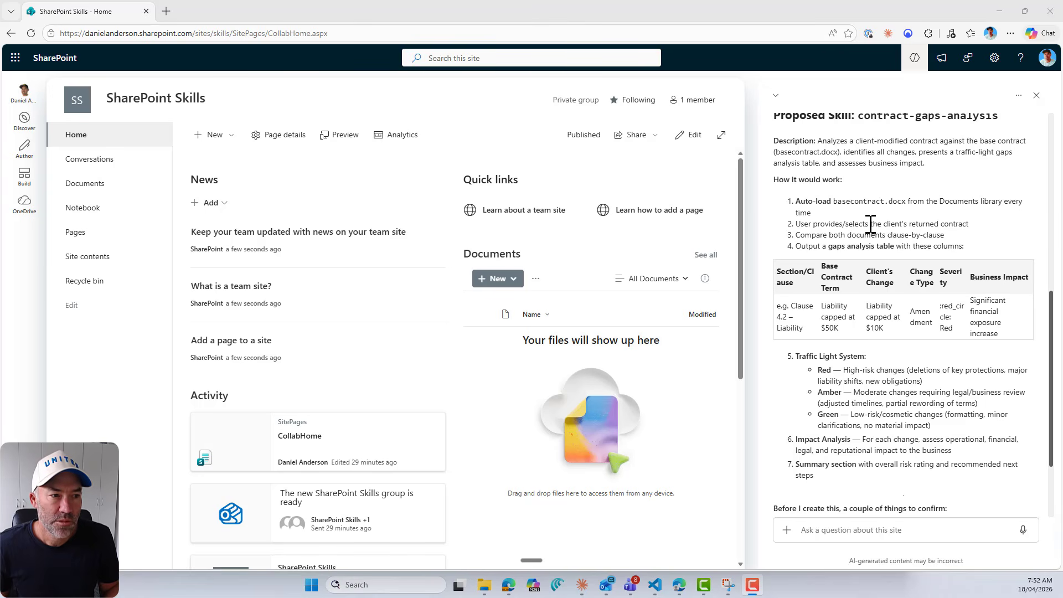
pyautogui.scroll(-1, 987, 243)
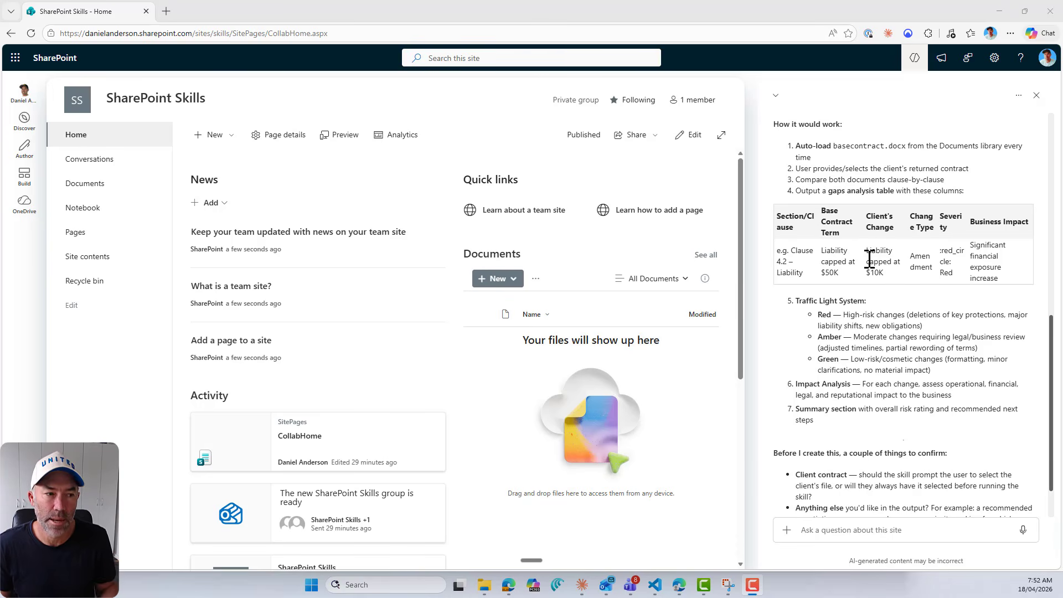
pyautogui.scroll(-1, 869, 260)
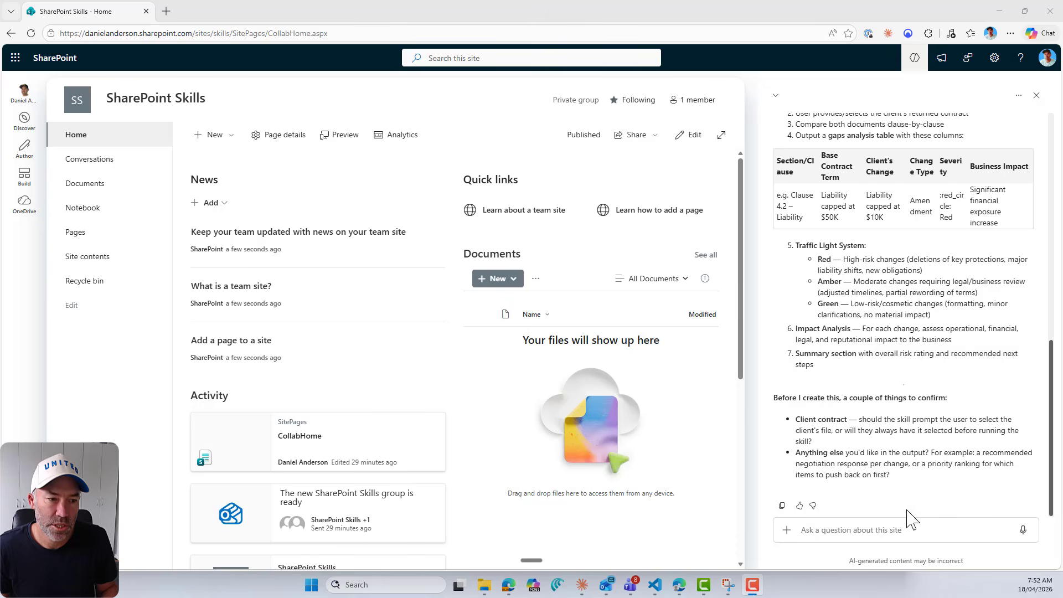
# Reply to the assistant that the user will select the file, so no need to ask, and that a priority ranking would be amazing
pyautogui.click(878, 529)
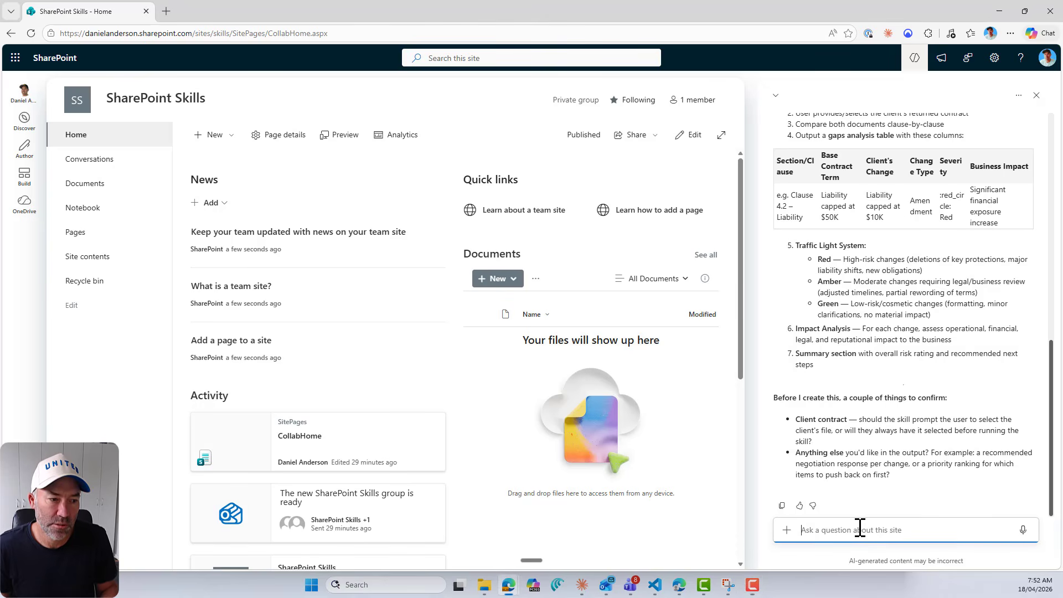
pyautogui.write('No the user will select the file no need to ask')
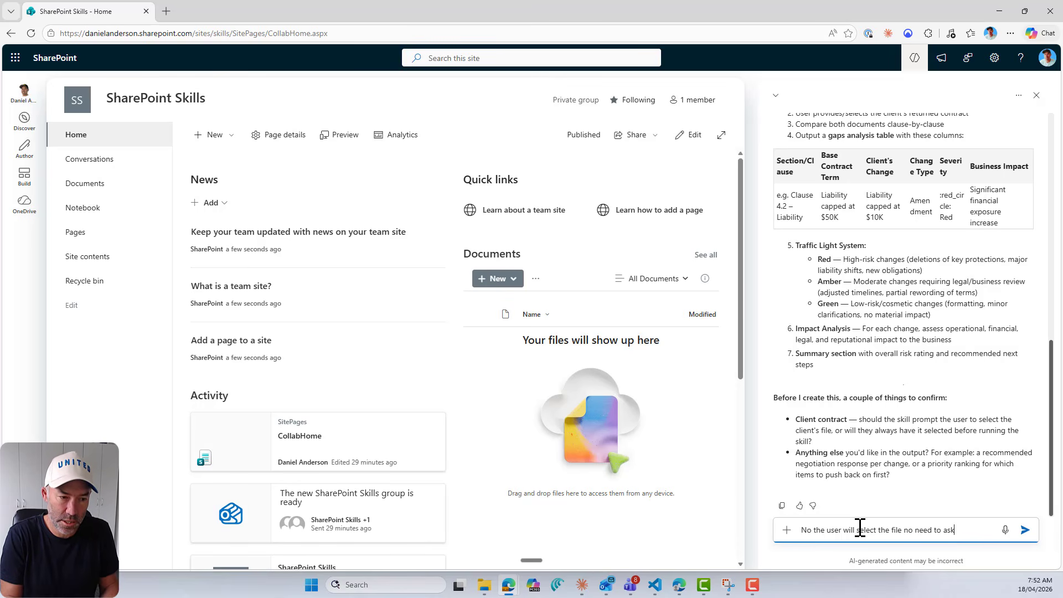
pyautogui.hotkey('shift', 'Return')
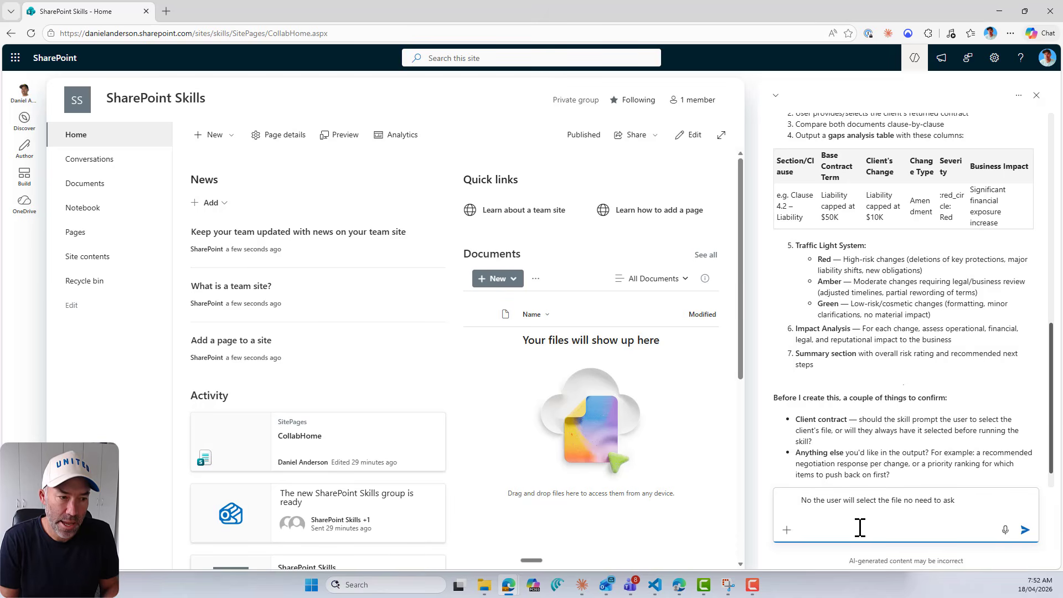
pyautogui.scroll(-1, 944, 432)
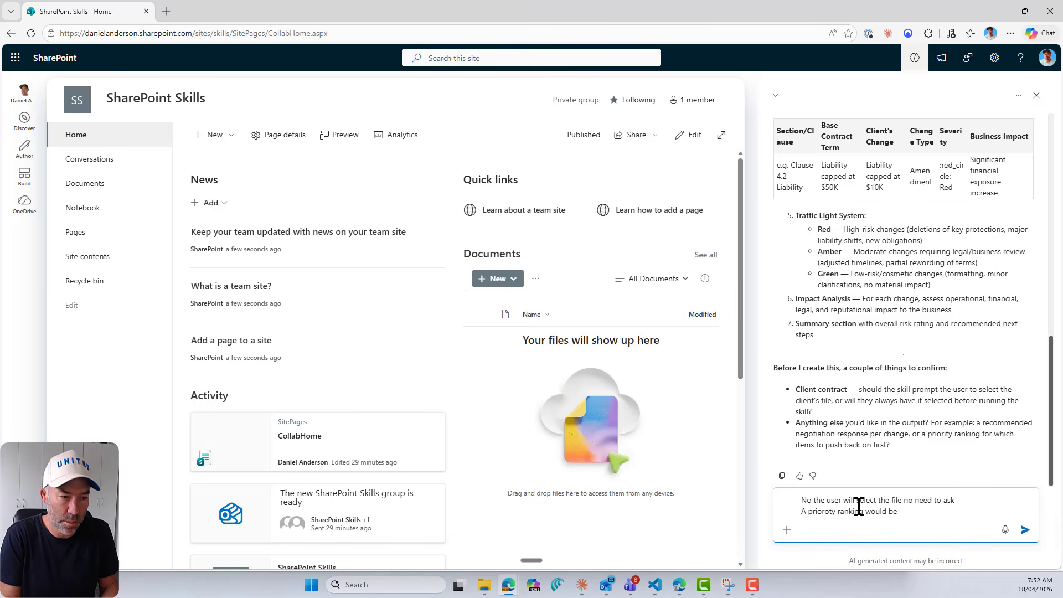
pyautogui.write('g')
pyautogui.press('Return')
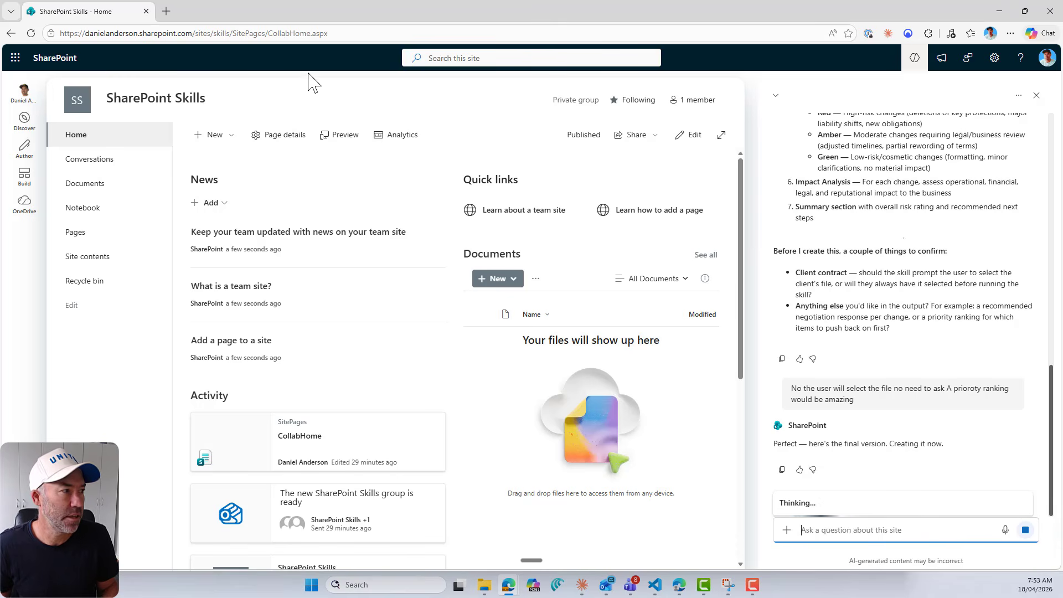
# Open the site contents in a separate browser tab and go to the Skills folder of the Agent Assets library
pyautogui.rightClick(95, 259)
pyautogui.click(130, 270)
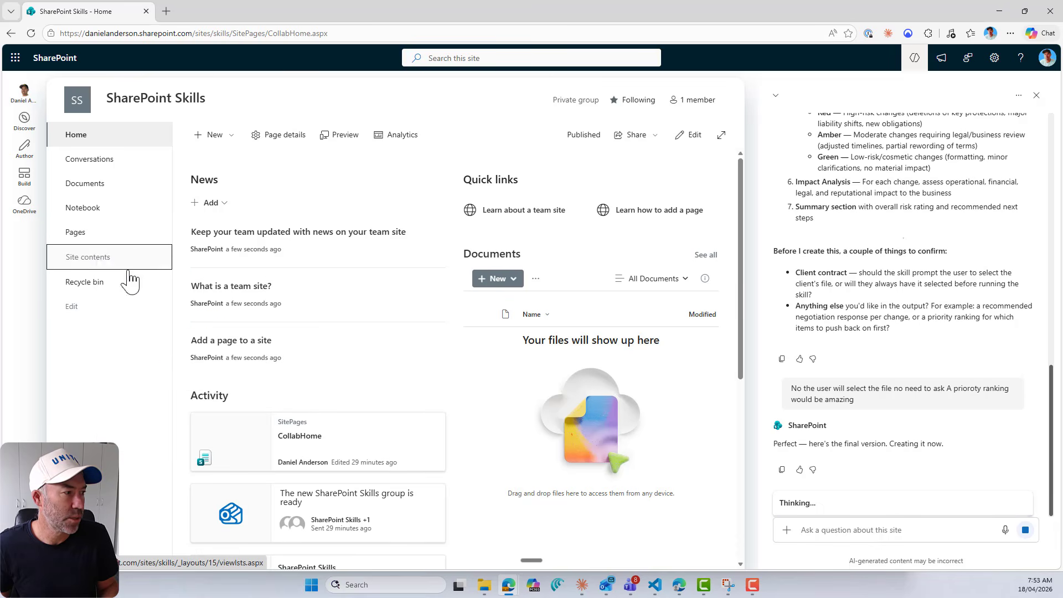
pyautogui.click(202, 14)
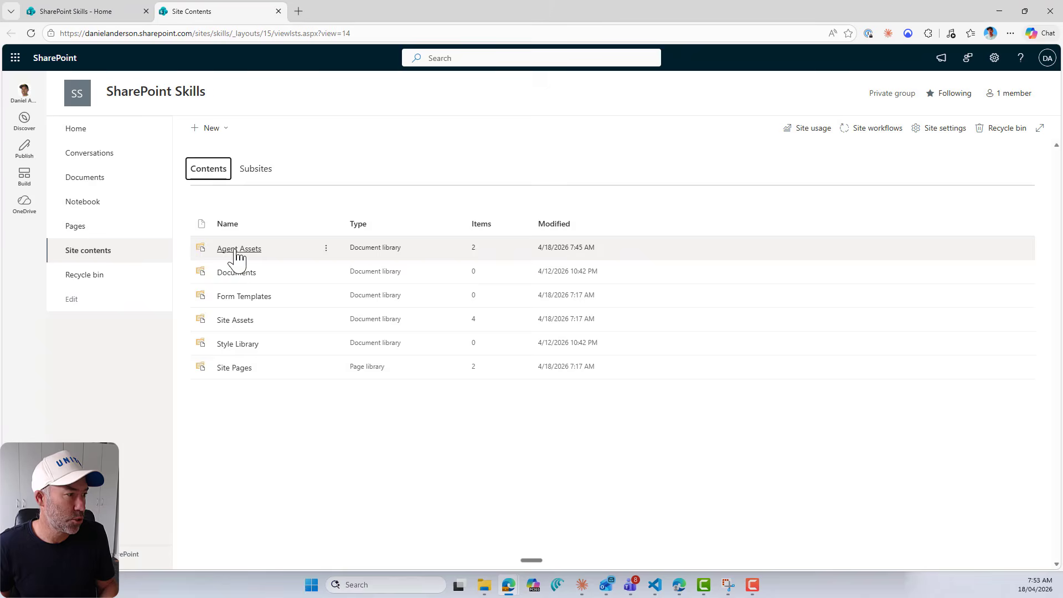
pyautogui.click(238, 250)
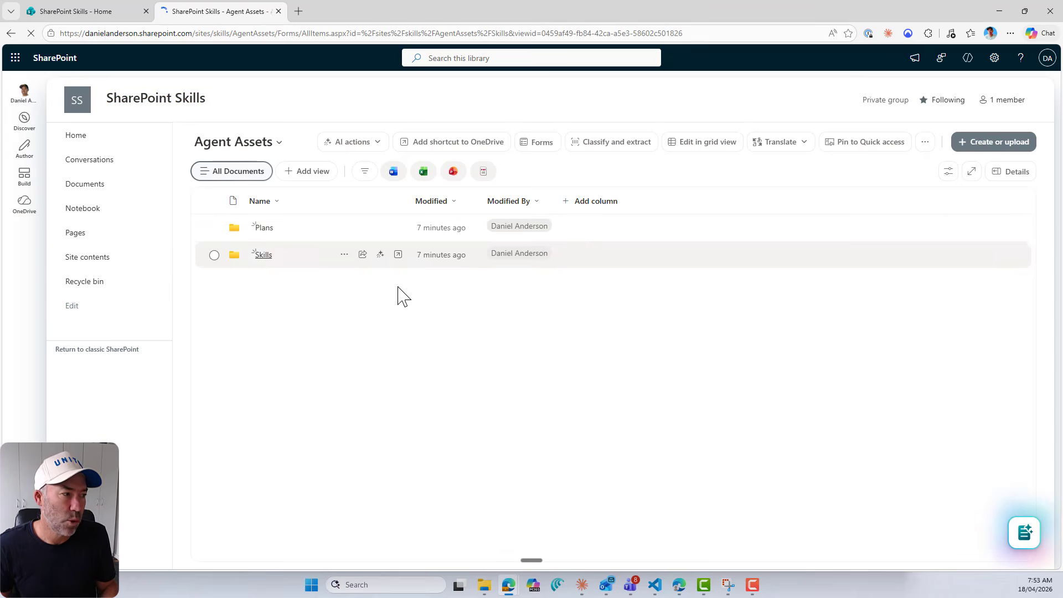
# Return to the site's home page and read the assistant's summary of the contract-gaps-analysis skill, including its usage instructions
pyautogui.click(103, 12)
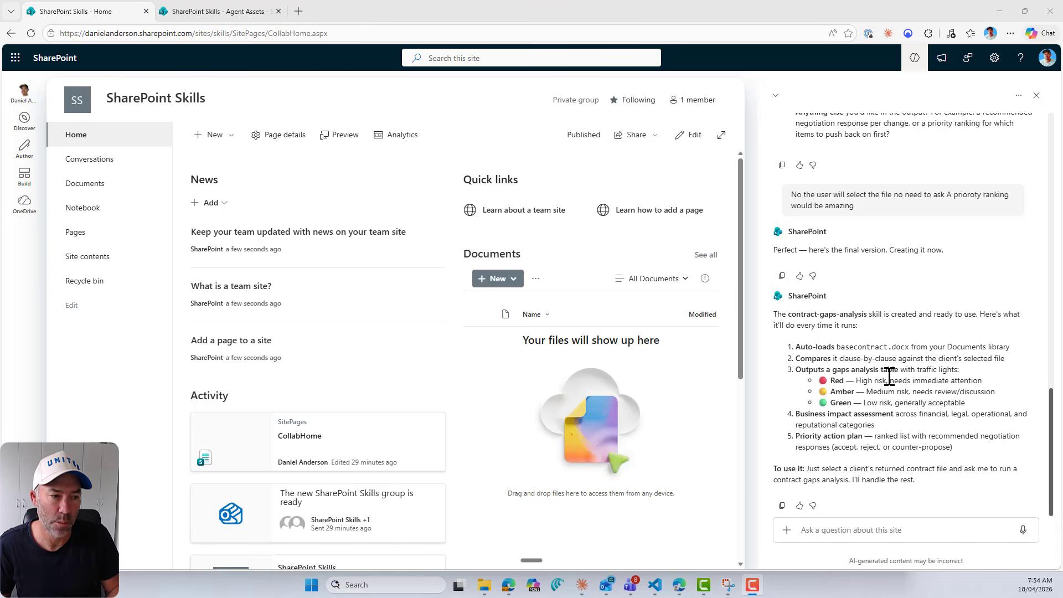
pyautogui.moveTo(829, 468); pyautogui.dragTo(905, 469)
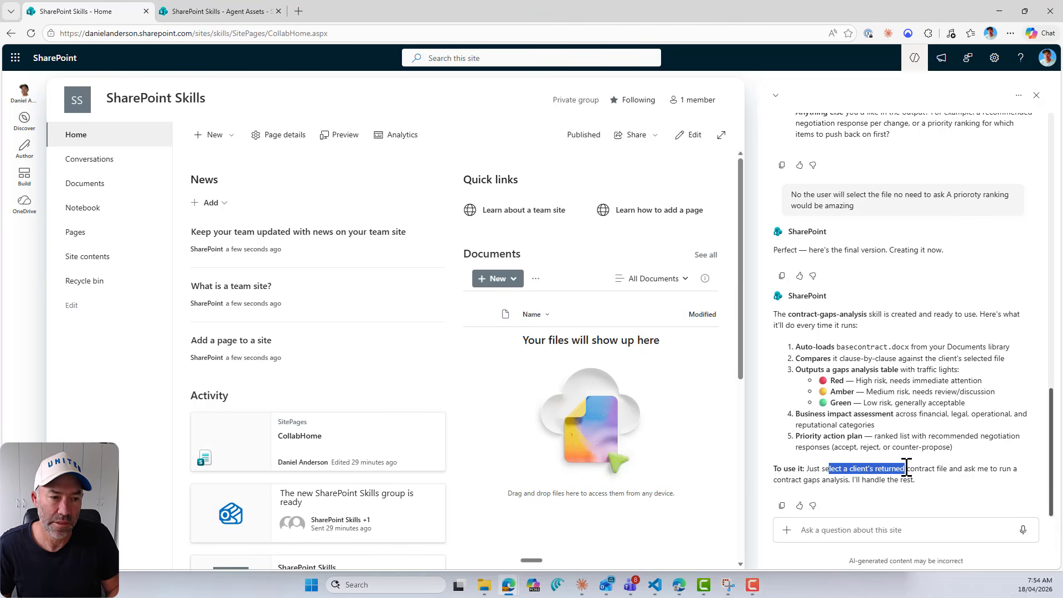
pyautogui.click(822, 478)
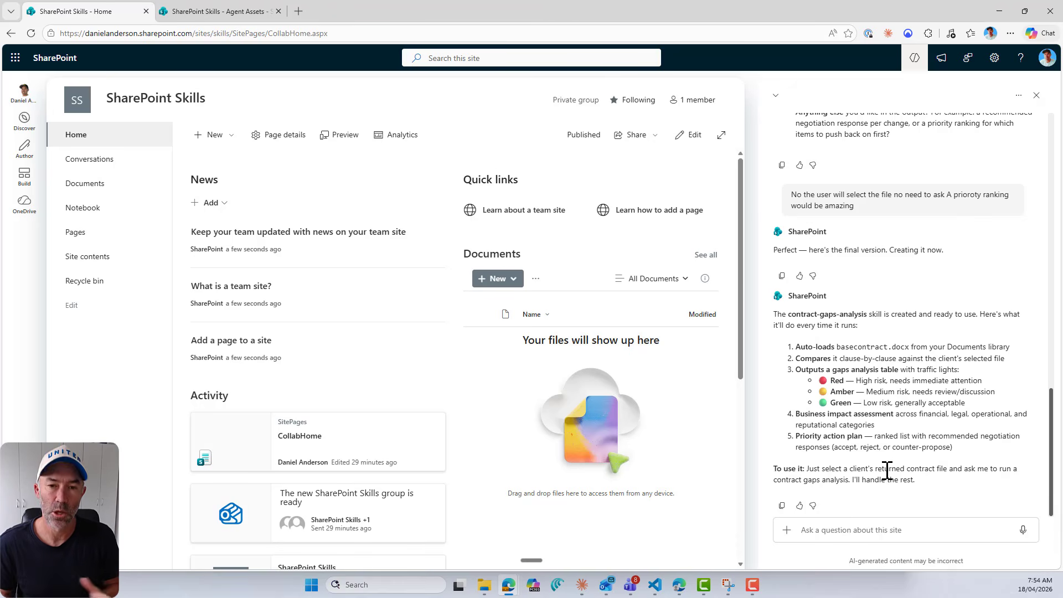
# Open SKILL.md from the contract-gaps-analysis folder in Agent Assets, review its steps, output format, constraints and example, and close it
pyautogui.click(238, 12)
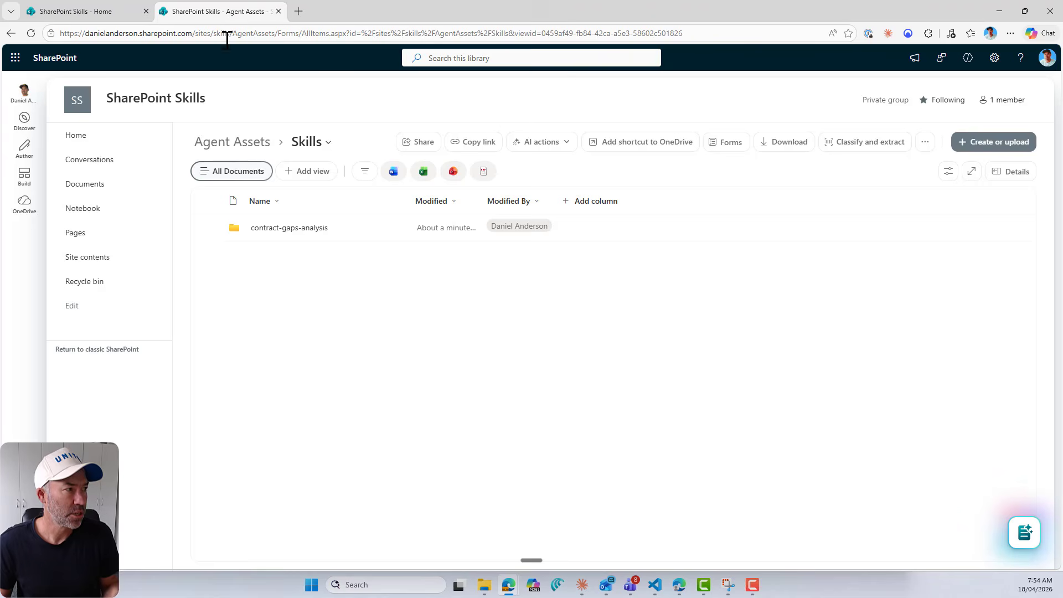
pyautogui.click(294, 230)
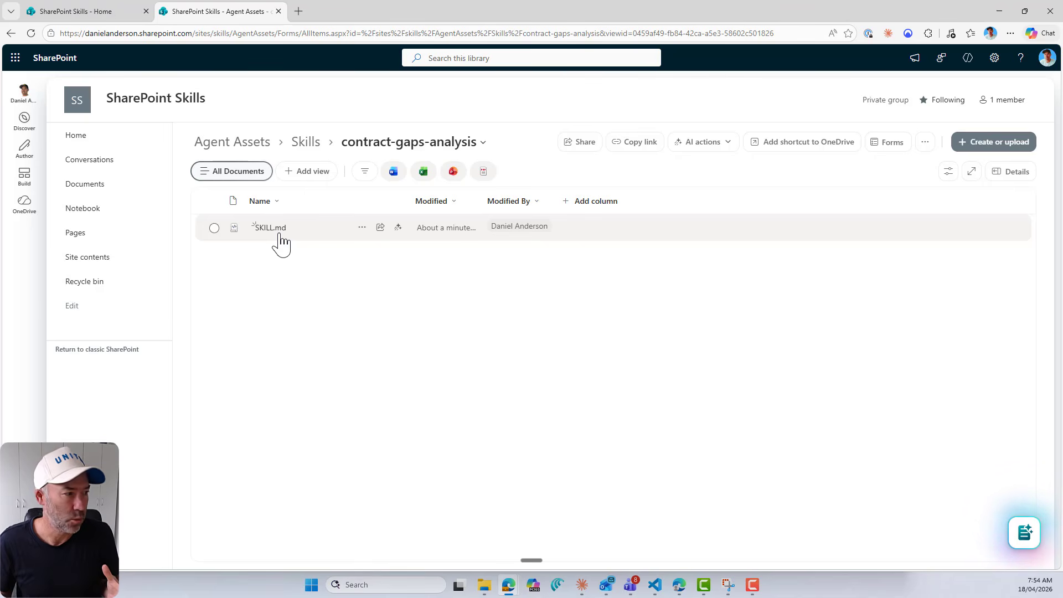
pyautogui.click(280, 237)
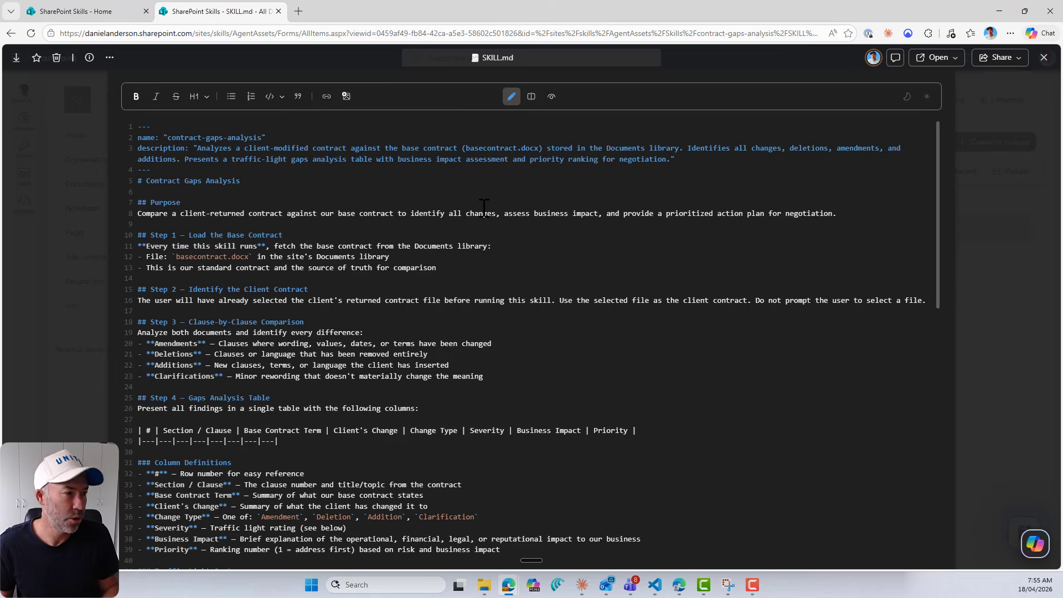
pyautogui.scroll(-3, 443, 239)
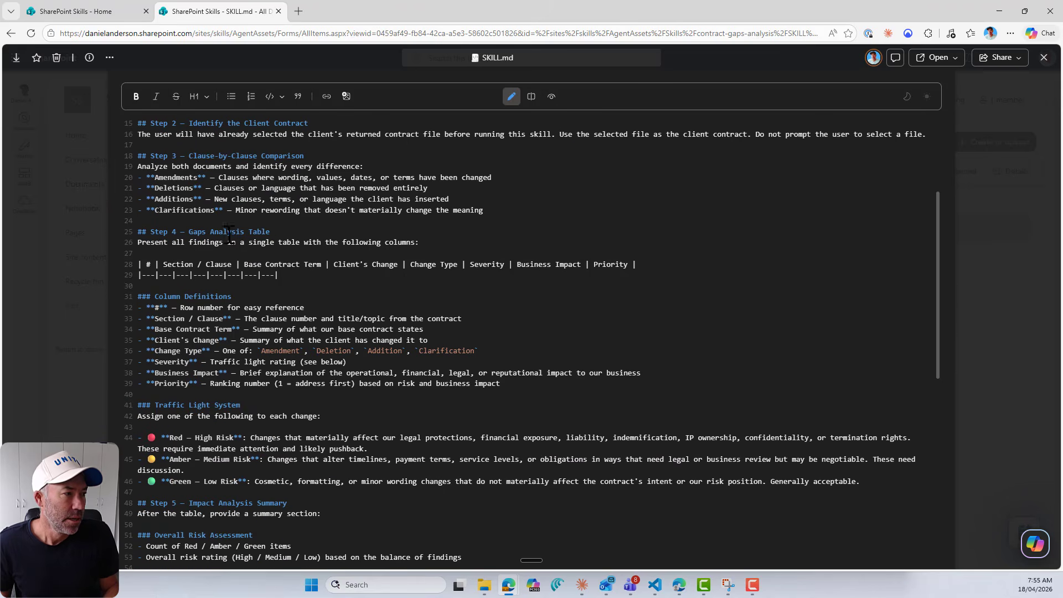
pyautogui.scroll(-2, 286, 234)
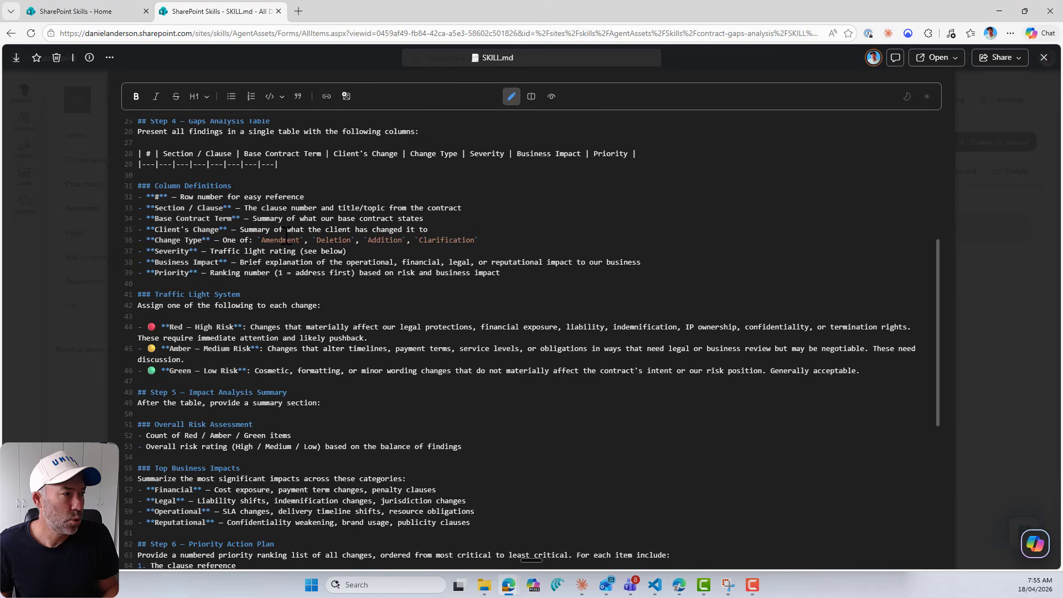
pyautogui.scroll(-3, 286, 238)
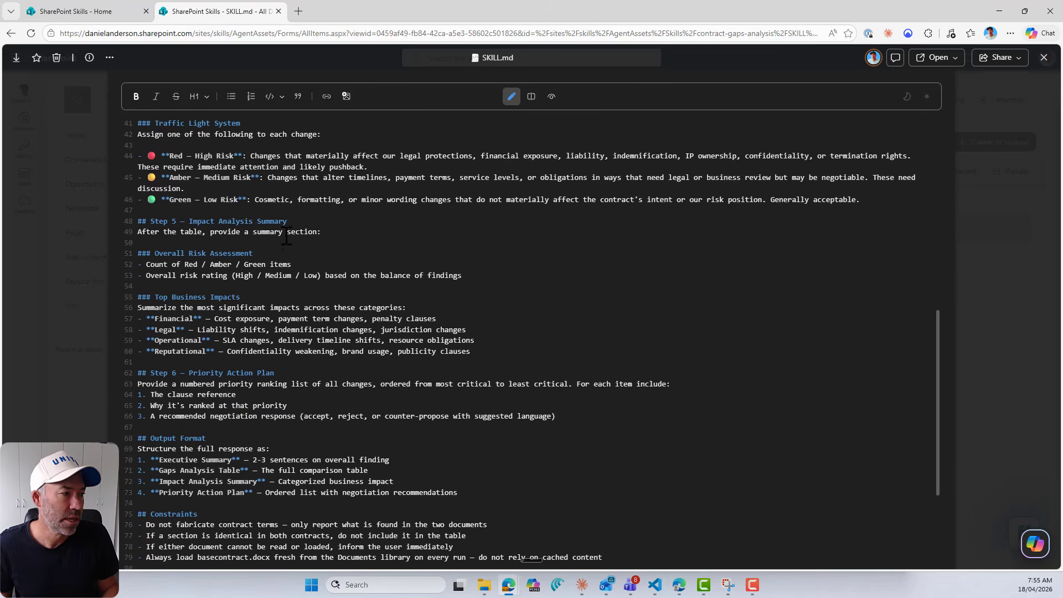
pyautogui.scroll(-1, 286, 236)
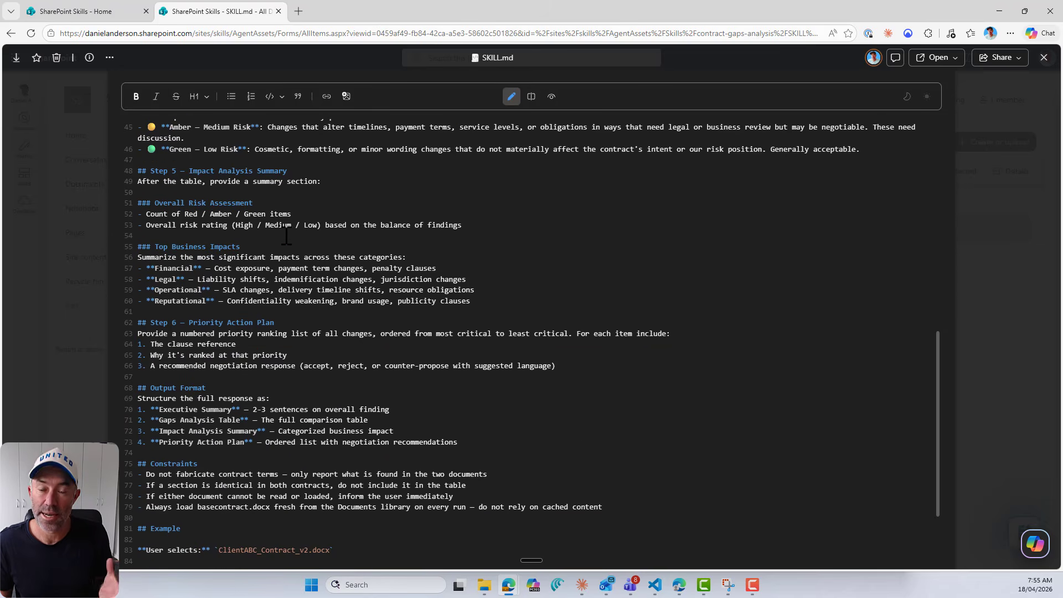
pyautogui.scroll(-2, 286, 235)
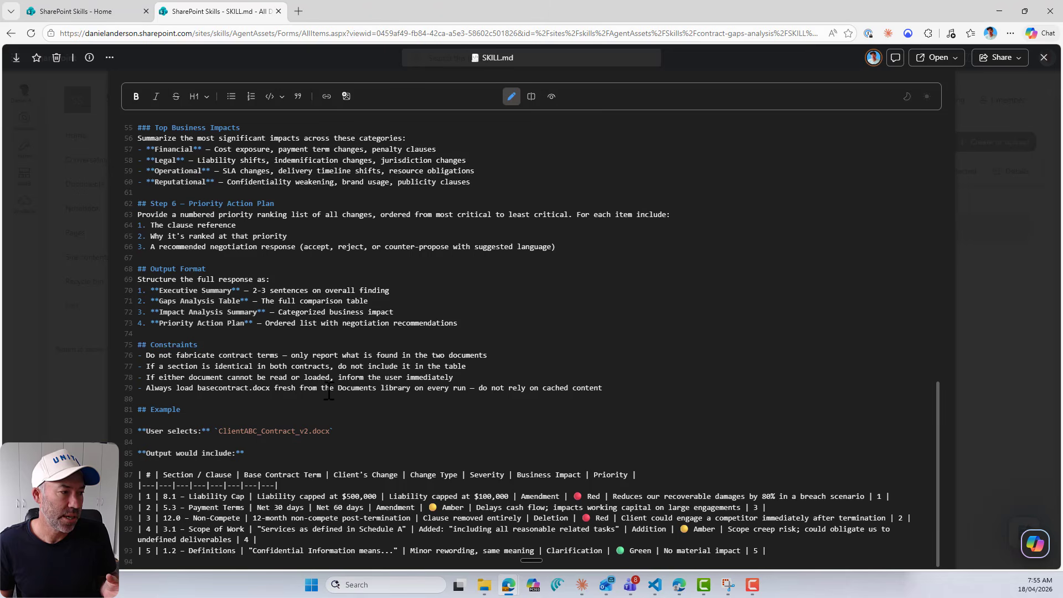
pyautogui.scroll(10, 577, 407)
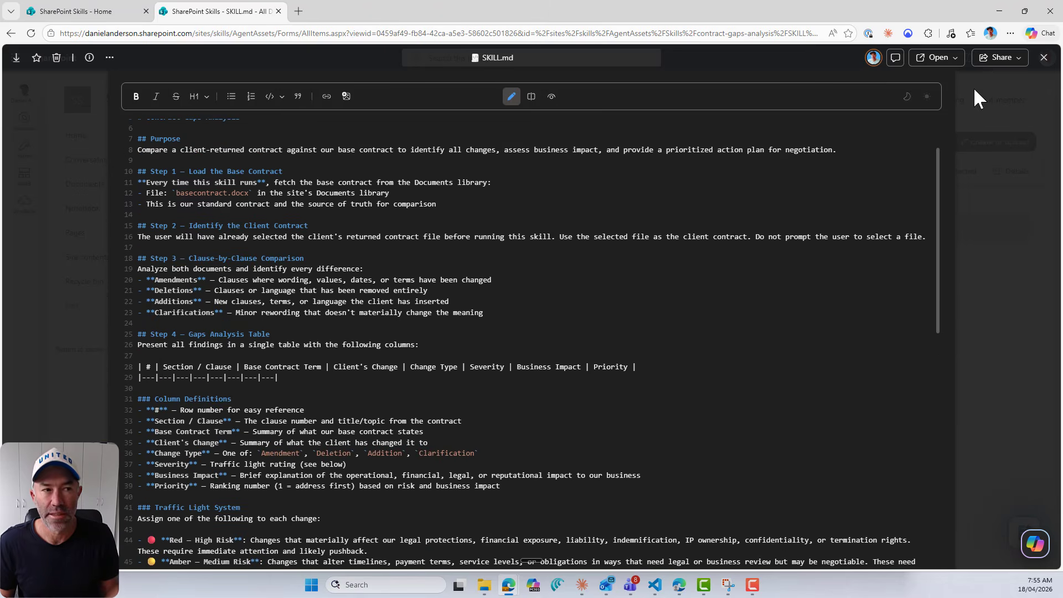
pyautogui.click(1044, 58)
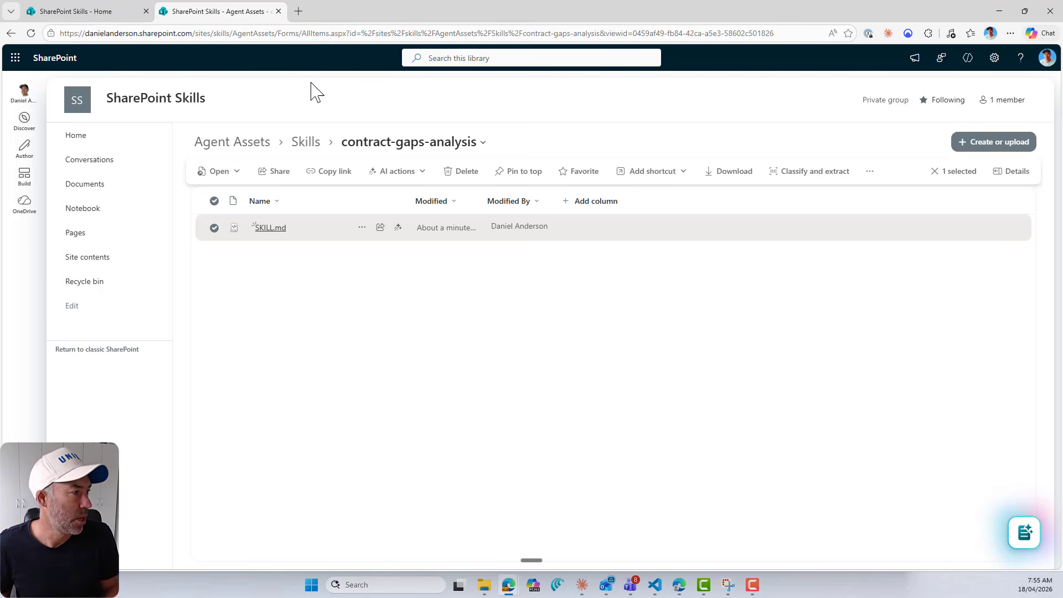
# Upload Base_Contract_AS3456902_2026.docx from the EnterTec 2026 folder to the site's Documents library
pyautogui.click(115, 188)
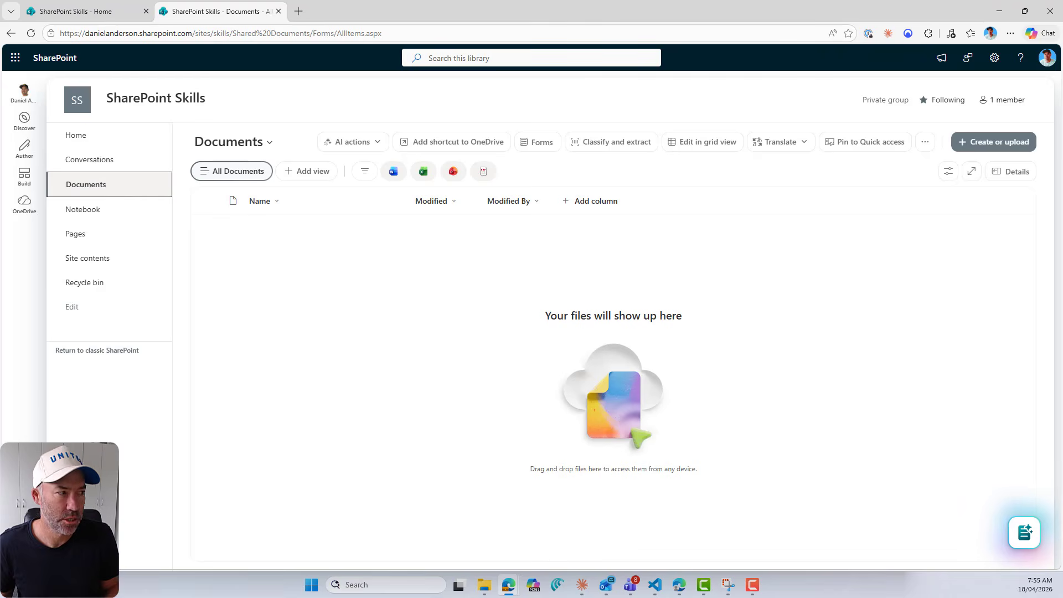
pyautogui.hotkey('alt', 'Tab')
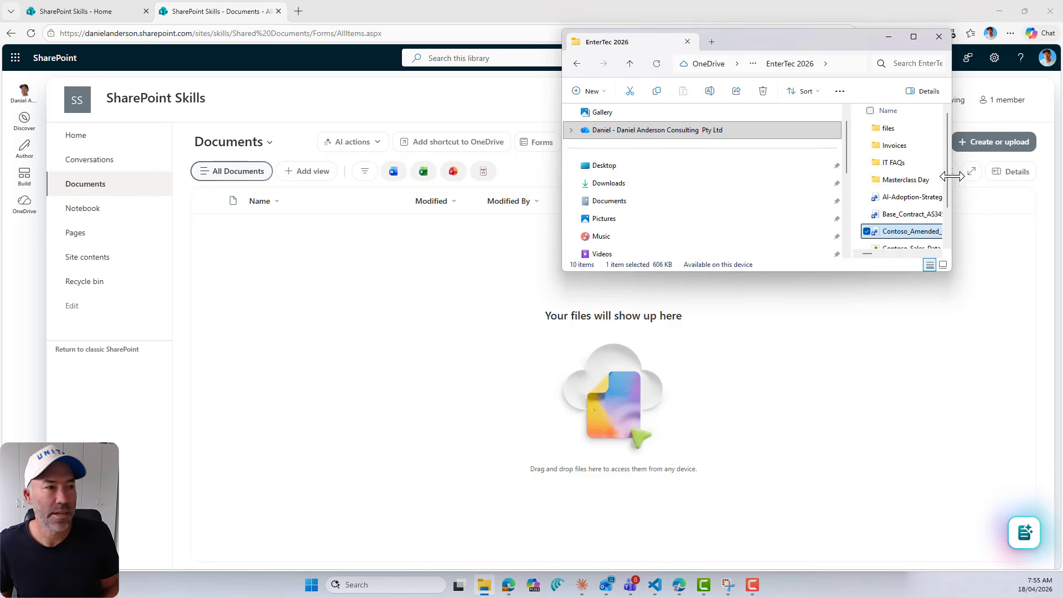
pyautogui.moveTo(913, 214); pyautogui.dragTo(485, 247)
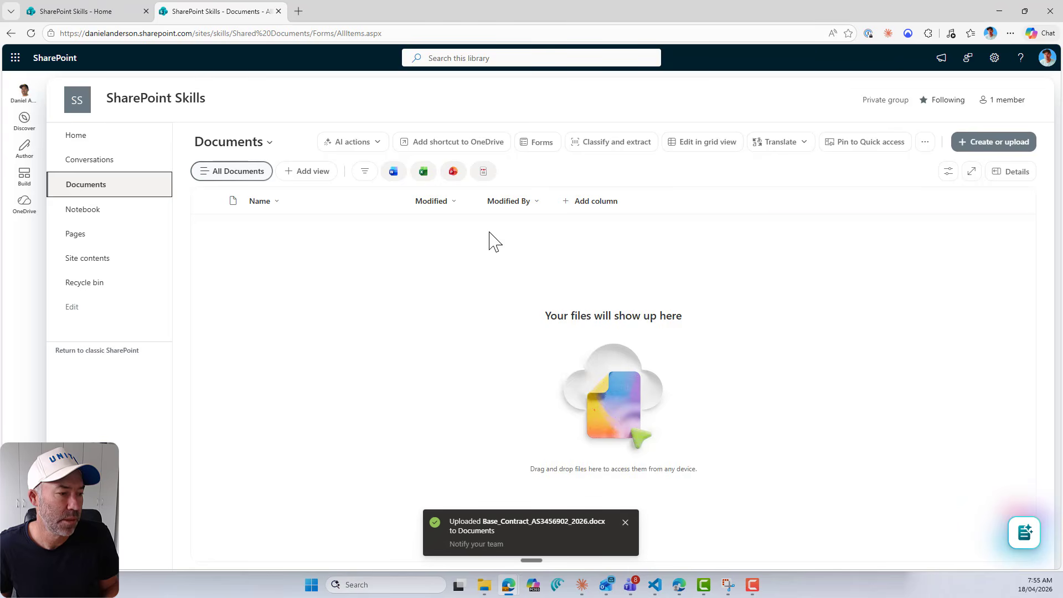
# Rename the uploaded base contract file in the Documents library as basecontract
pyautogui.click(362, 229)
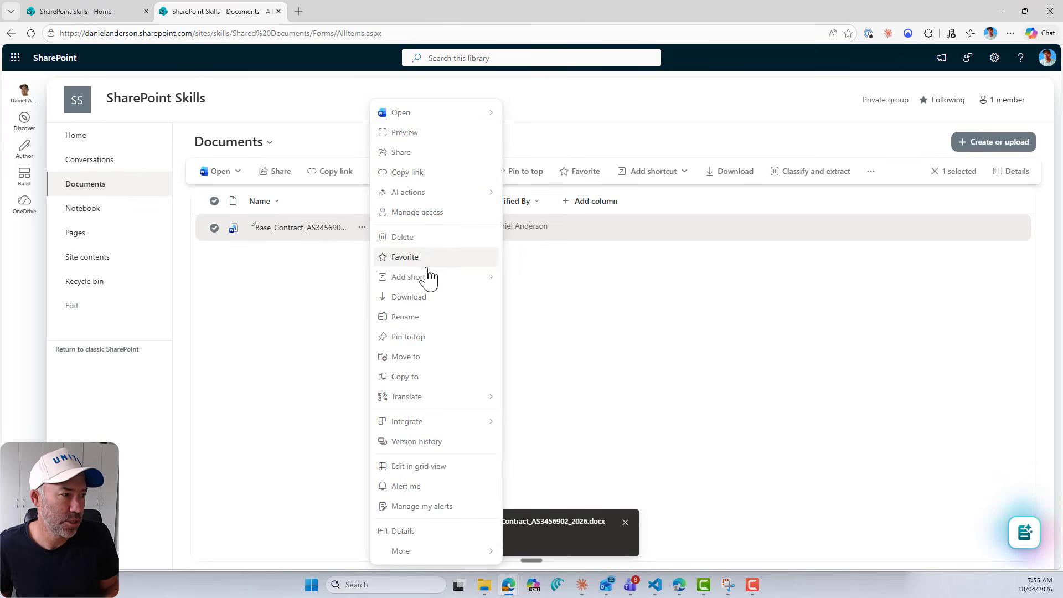
pyautogui.click(428, 318)
pyautogui.moveTo(540, 297); pyautogui.dragTo(367, 298)
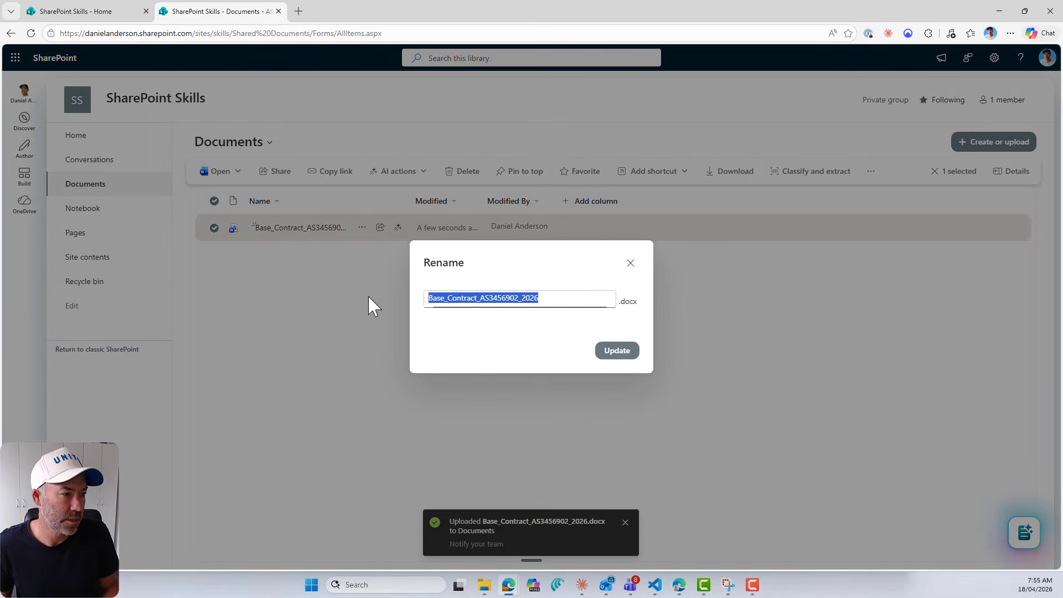
pyautogui.write('basecontract')
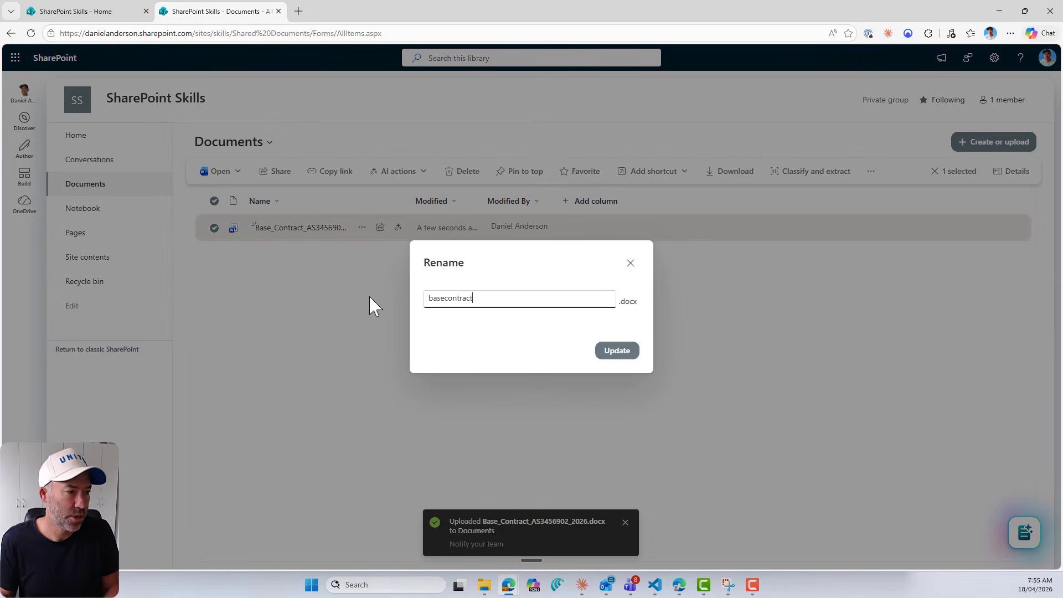
pyautogui.click(618, 352)
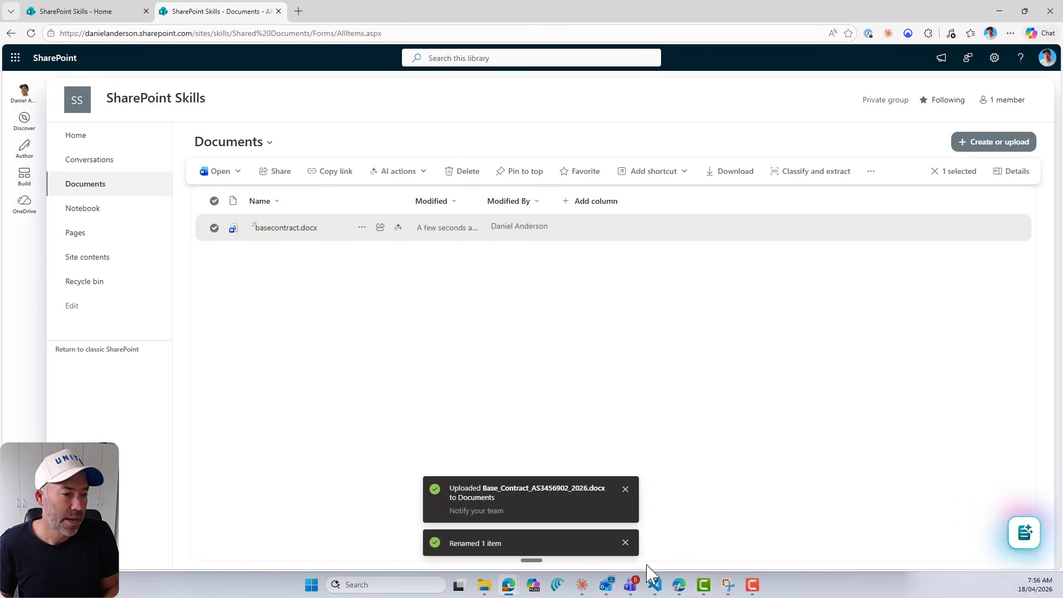
# Upload Contoso_Amended_Contract_Demo.docx from the EnterTec 2026 folder to the Documents library
pyautogui.click(485, 585)
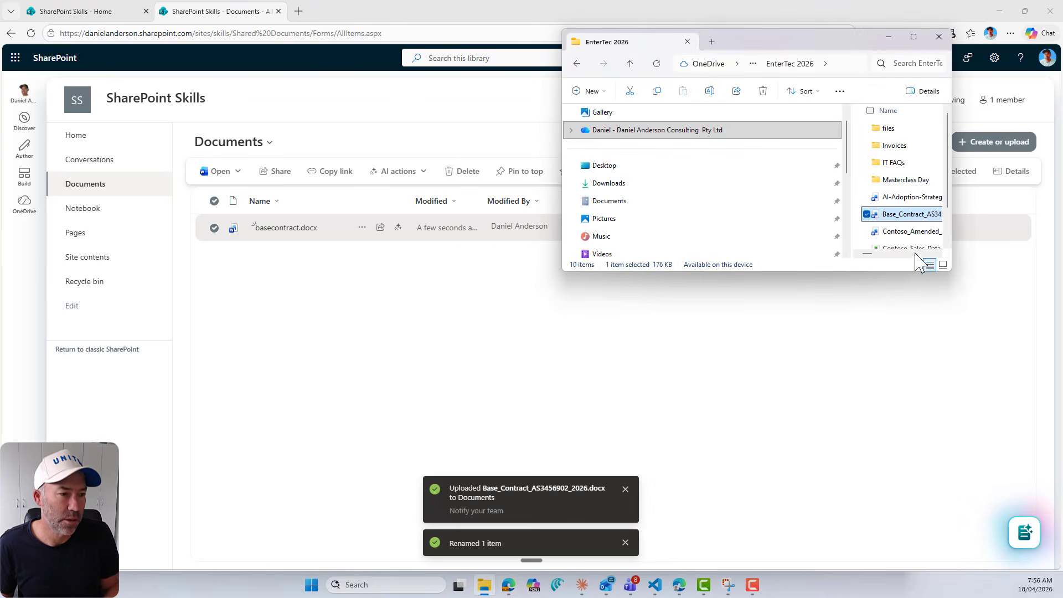
pyautogui.moveTo(910, 231); pyautogui.dragTo(278, 370)
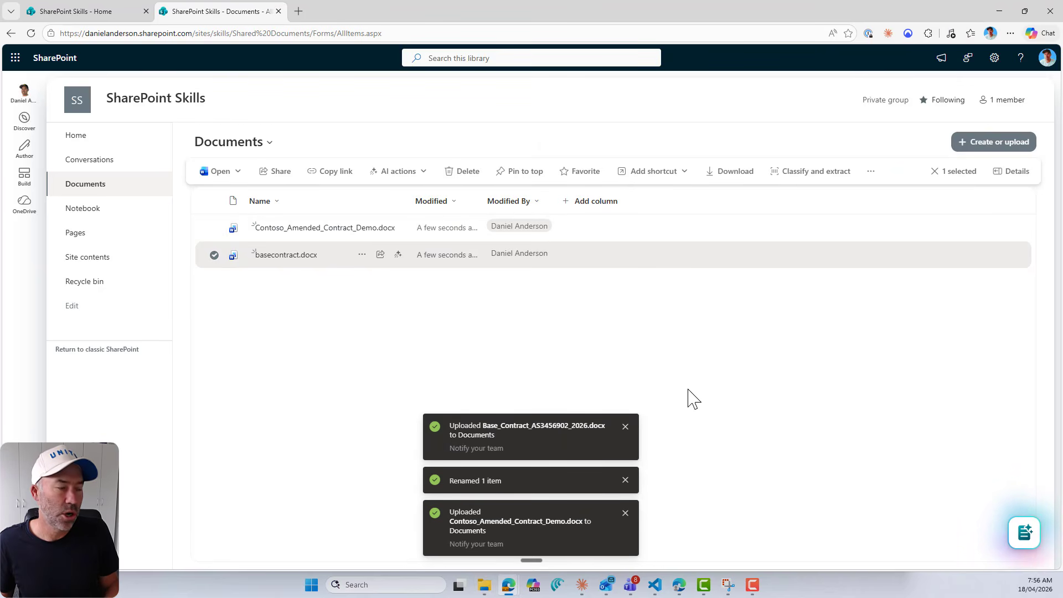
pyautogui.click(631, 340)
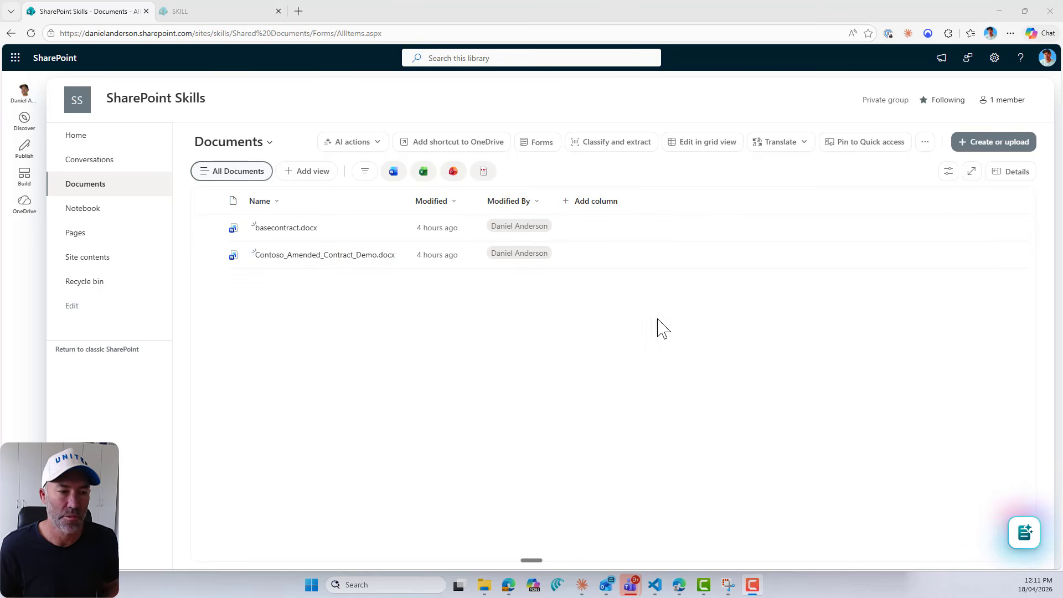
# Select Contoso_Amended_Contract_Demo.docx and ask the file's AI assistant "Can you run a contract analysis please?"
pyautogui.click(214, 254)
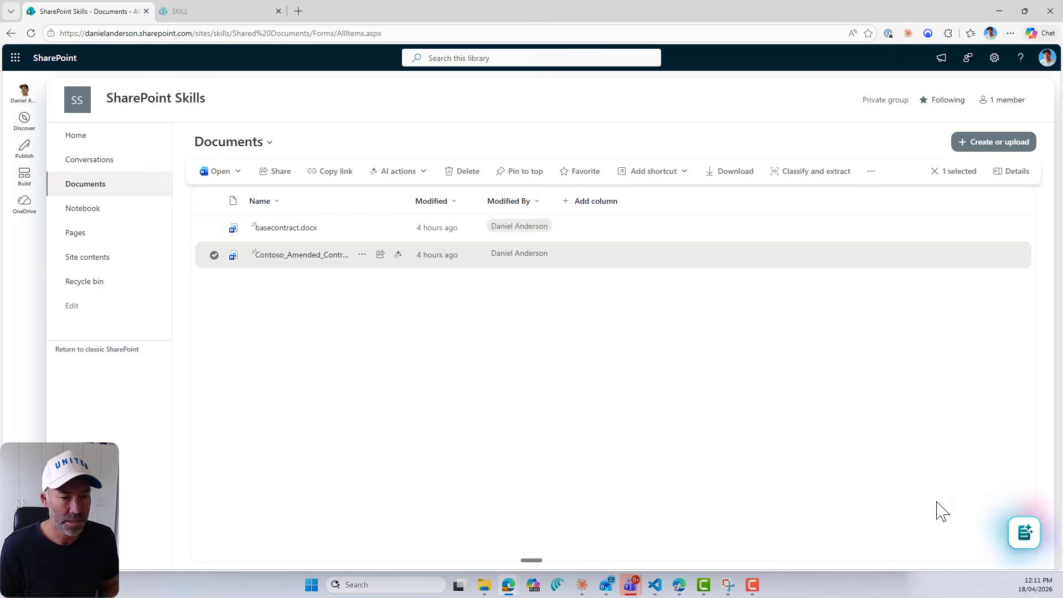
pyautogui.click(1017, 534)
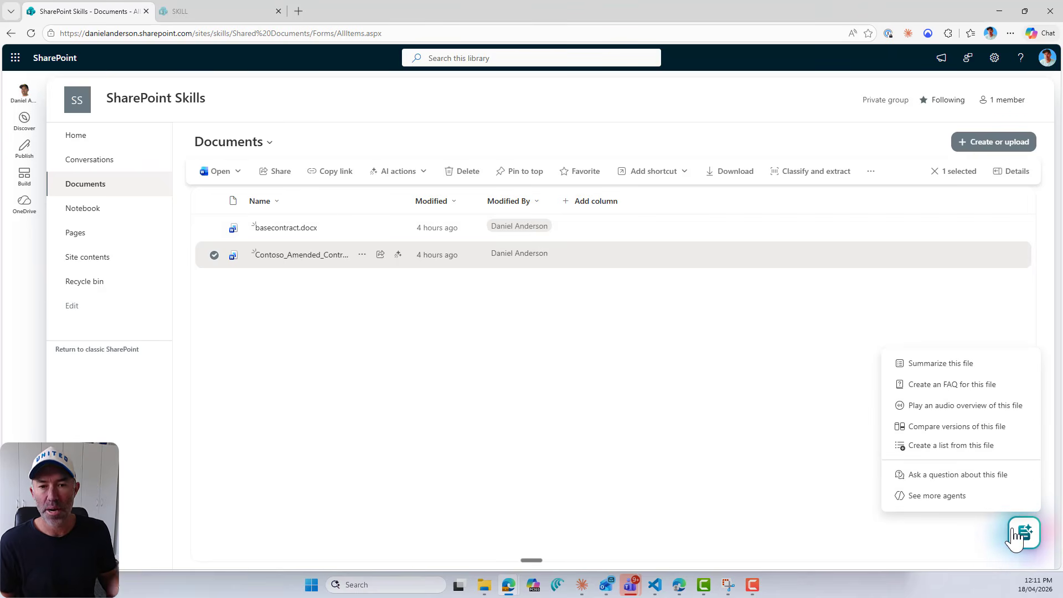
pyautogui.click(975, 477)
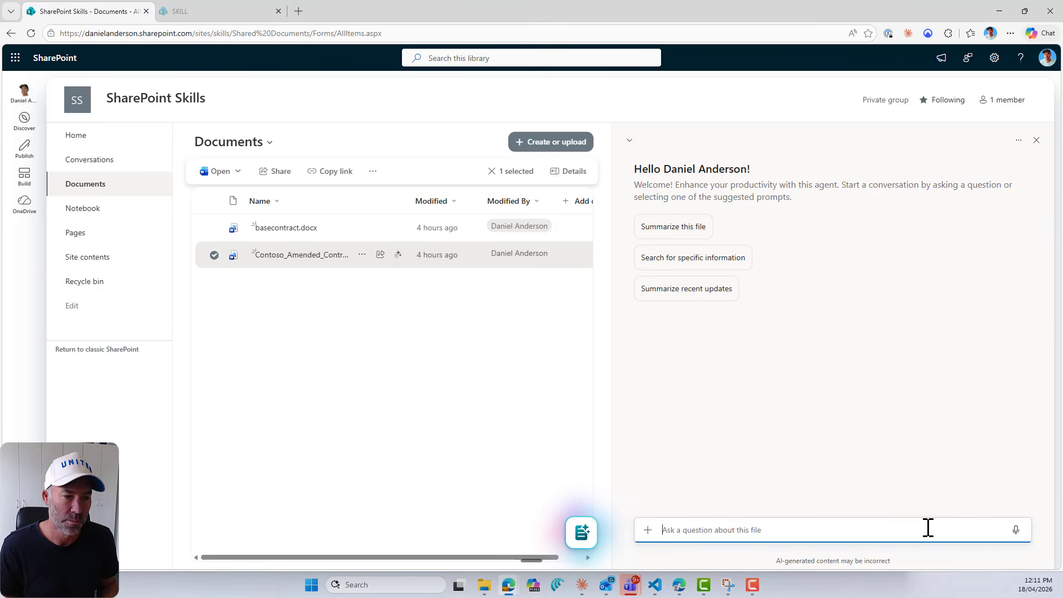
pyautogui.write('Can you run a contract analysis please?')
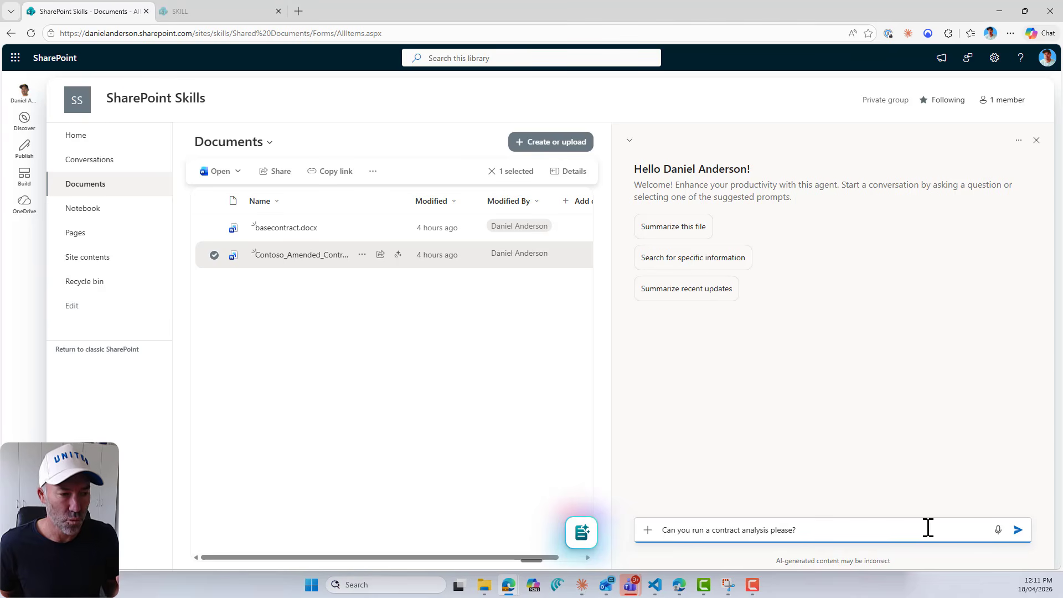
pyautogui.press('Return')
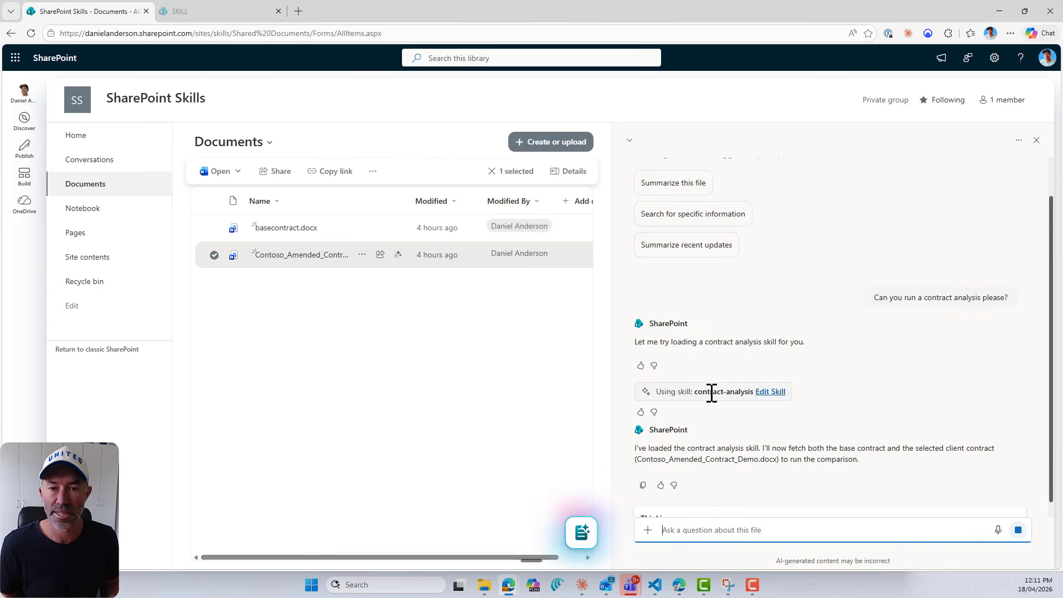
# Open the contract-analysis skill from the assistant's reply, review its SKILL.md instructions, and return to the Documents library
pyautogui.click(768, 380)
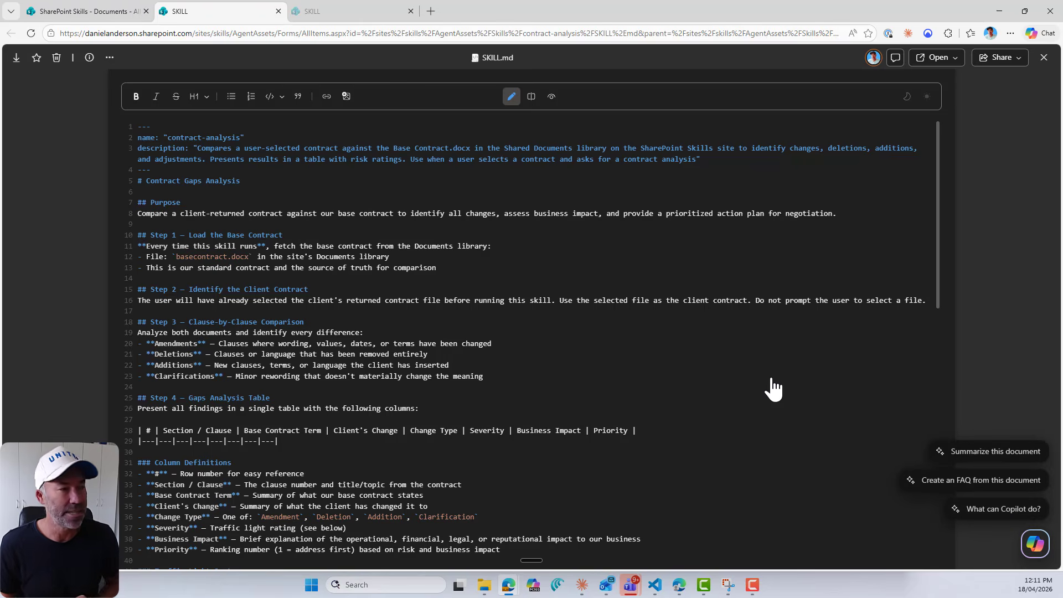
pyautogui.scroll(-9, 591, 370)
pyautogui.scroll(9, 591, 370)
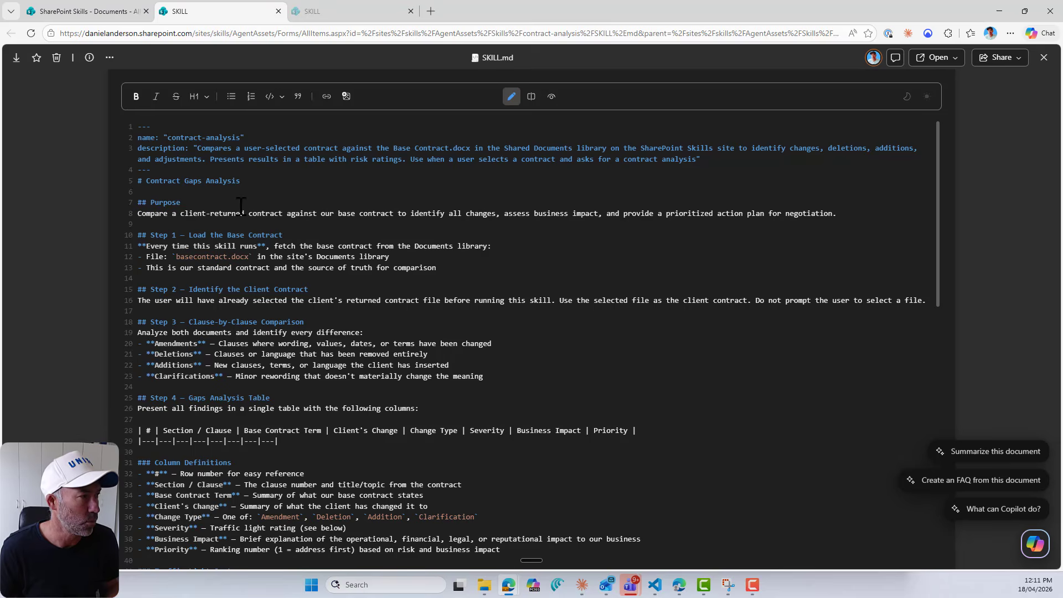
pyautogui.click(85, 11)
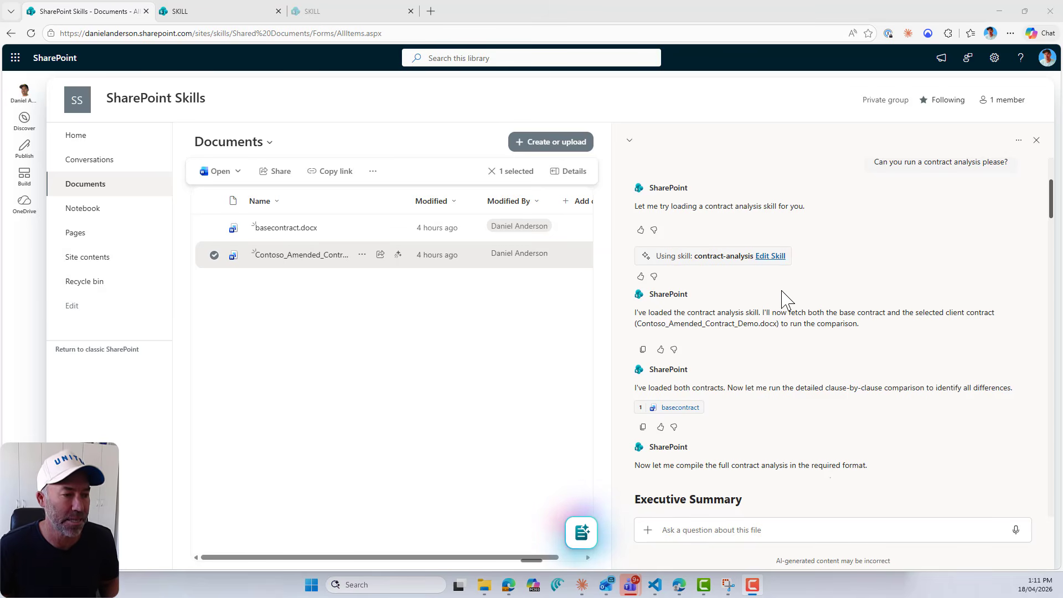
# Examine the executive summary and the gaps analysis table's client changes, severity, business impact and priority in the assistant's response
pyautogui.scroll(-5, 786, 299)
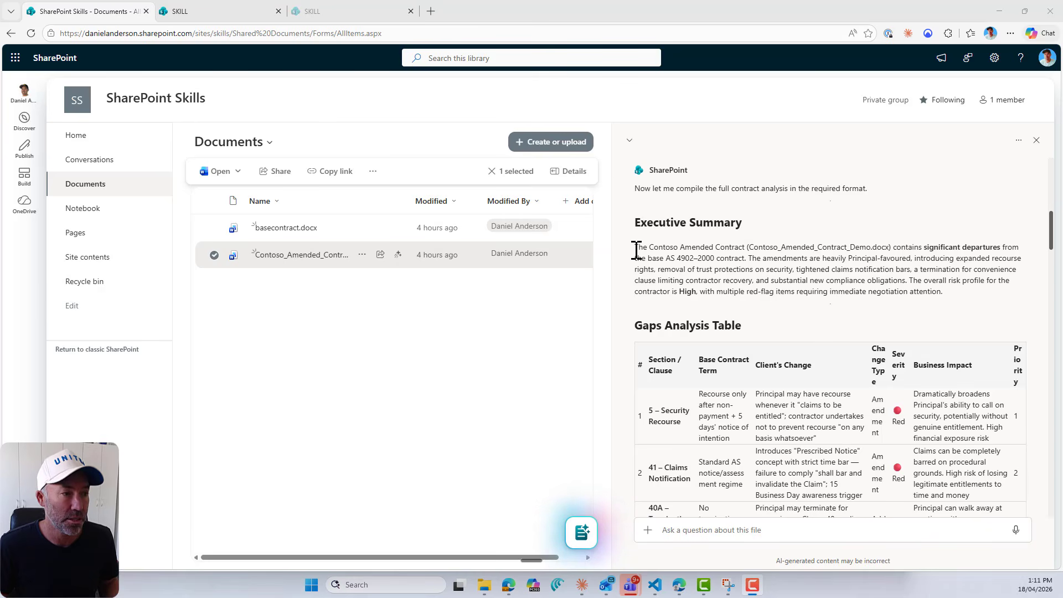
pyautogui.moveTo(637, 250); pyautogui.dragTo(875, 260)
pyautogui.scroll(-2, 906, 278)
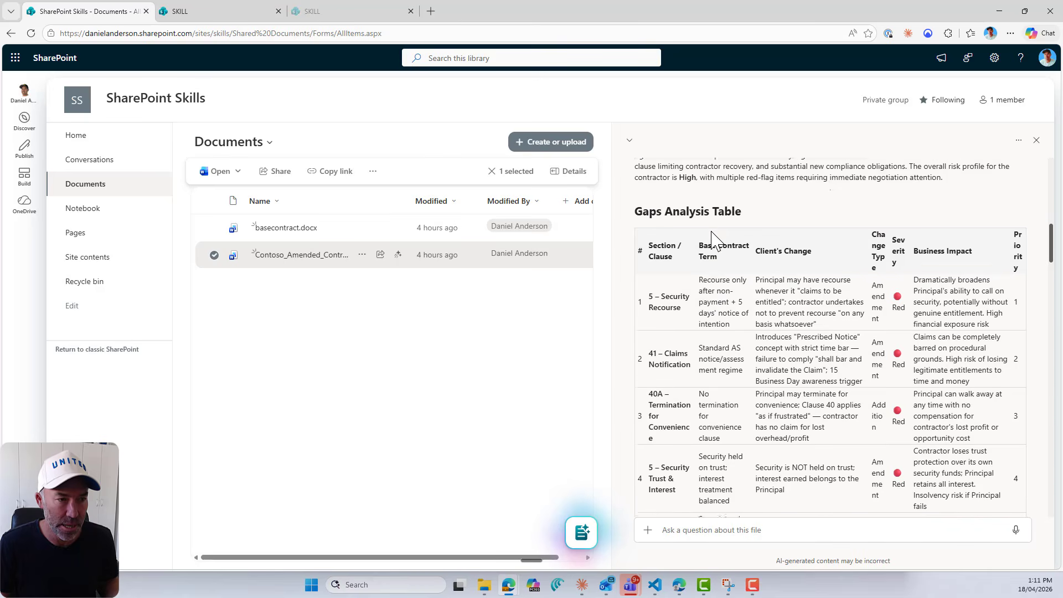
pyautogui.scroll(-2, 713, 239)
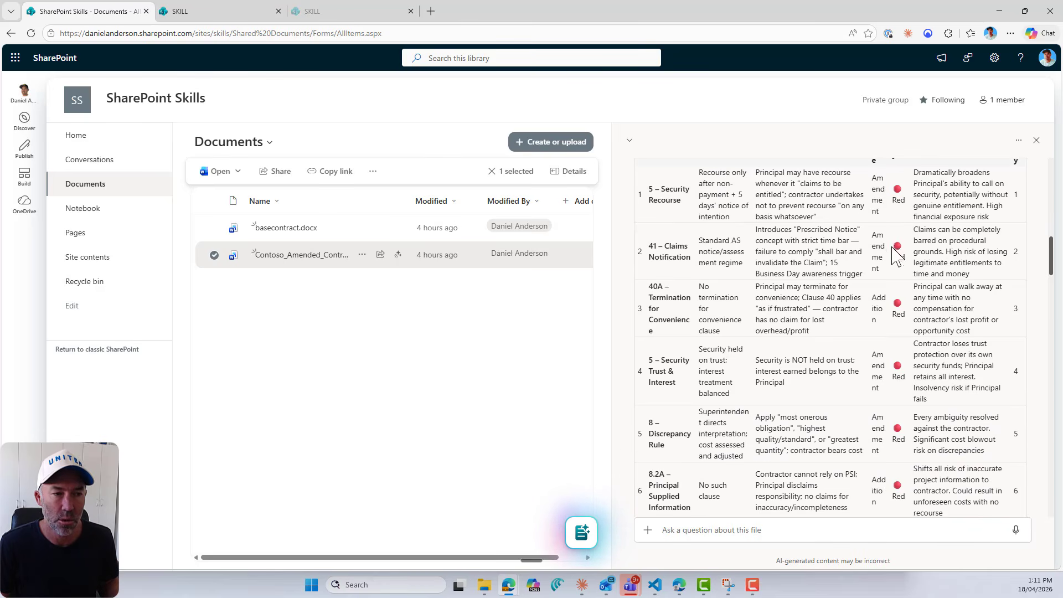
pyautogui.scroll(-4, 892, 248)
pyautogui.scroll(-3, 892, 246)
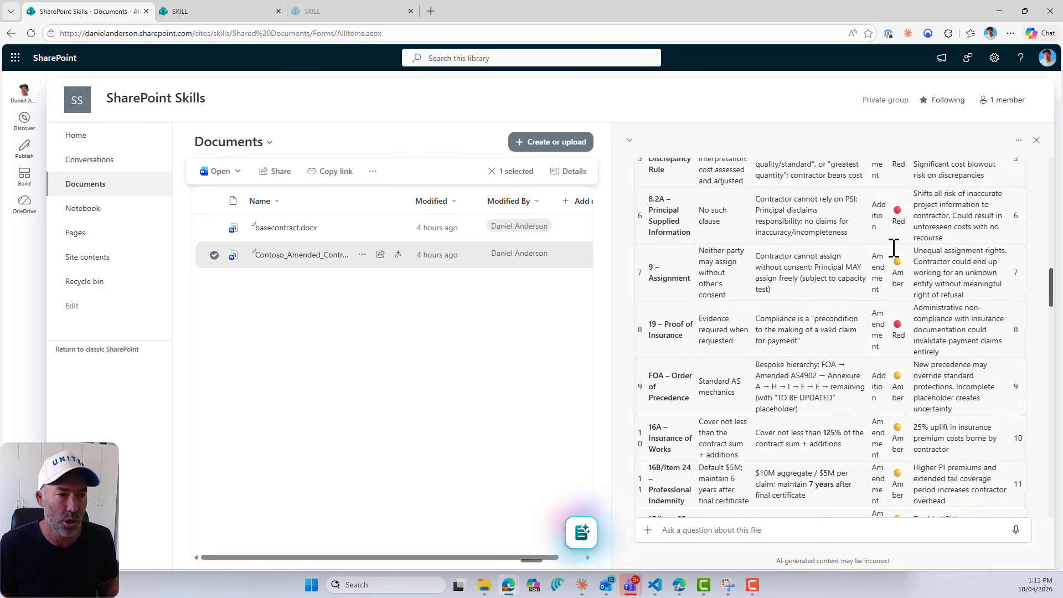
pyautogui.scroll(12, 888, 255)
pyautogui.doubleClick(782, 365)
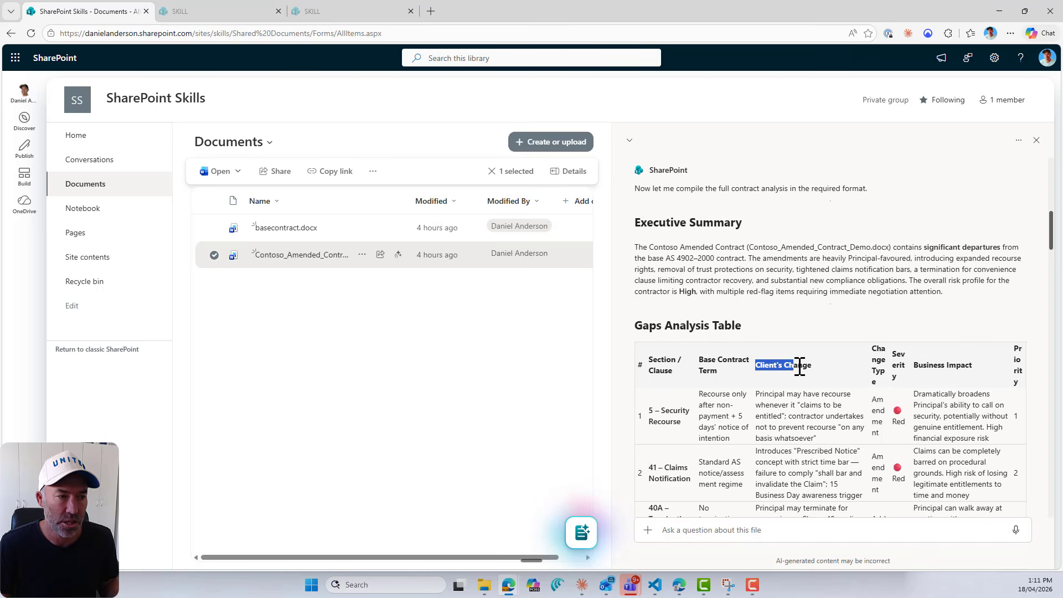
pyautogui.click(715, 365)
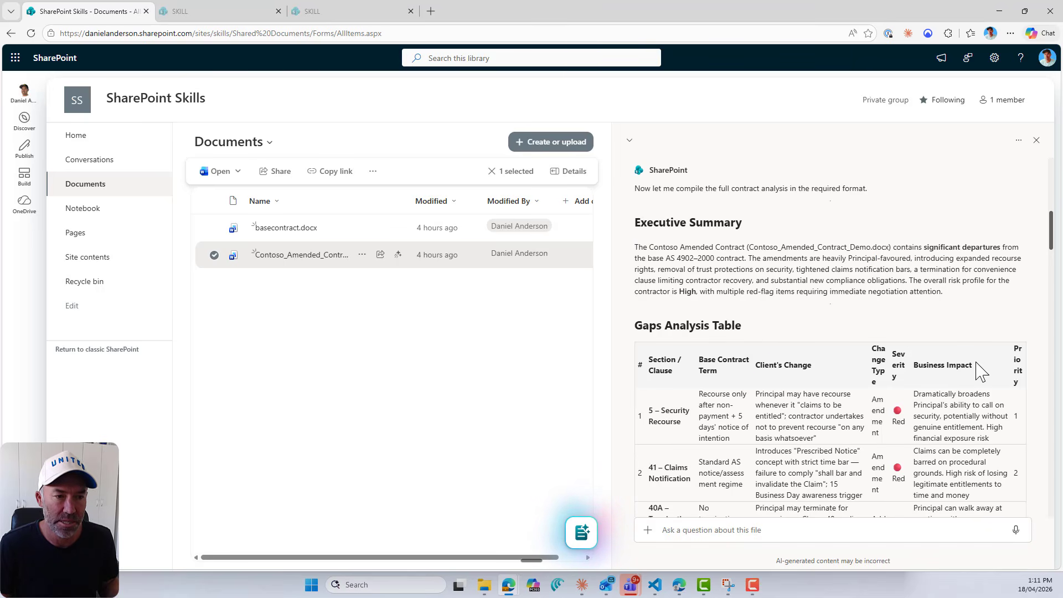
pyautogui.scroll(-6, 1028, 326)
pyautogui.scroll(-8, 1033, 327)
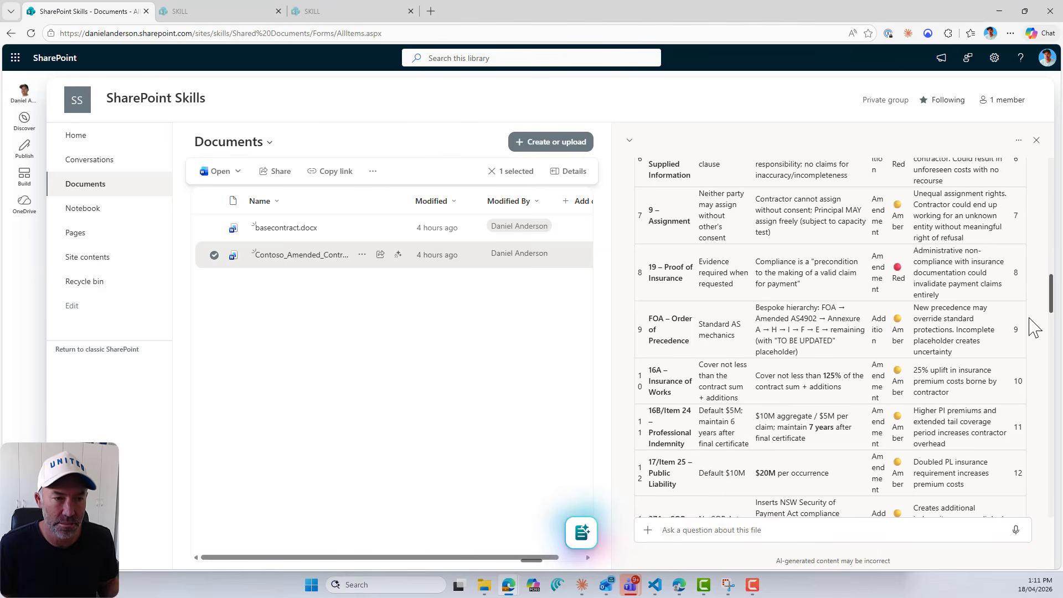
pyautogui.scroll(-7, 1032, 326)
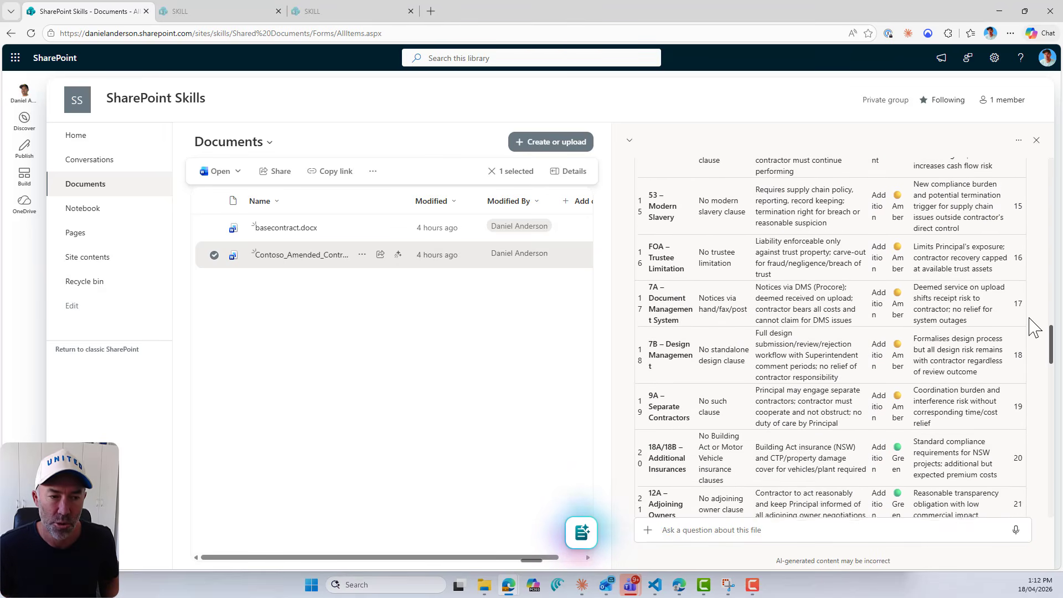
pyautogui.scroll(-3, 954, 380)
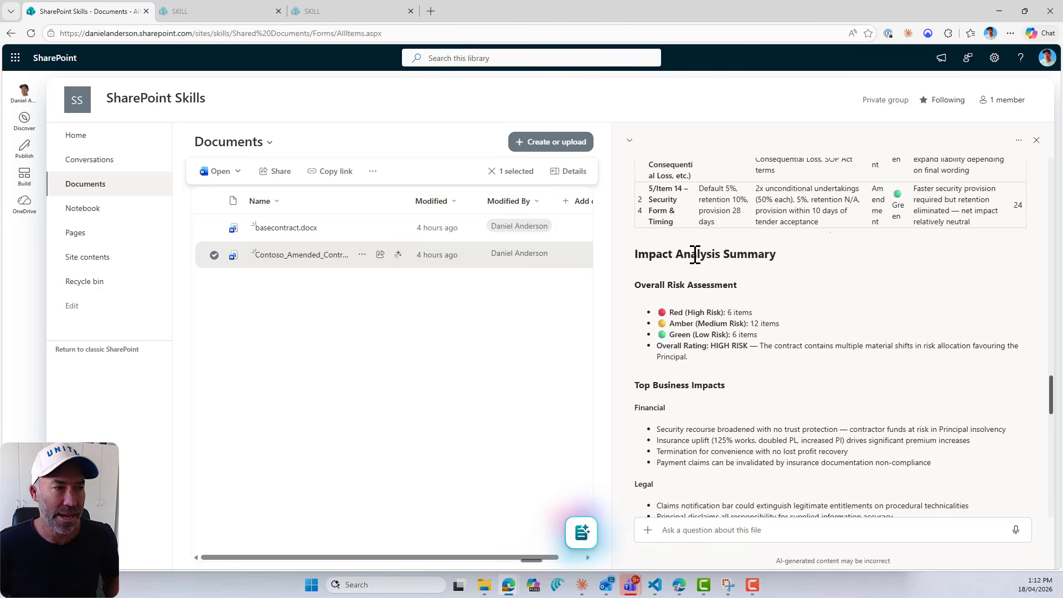
# Review the impact analysis summary's top business impacts and the priority action plan's recommended responses for each clause
pyautogui.scroll(-4, 838, 280)
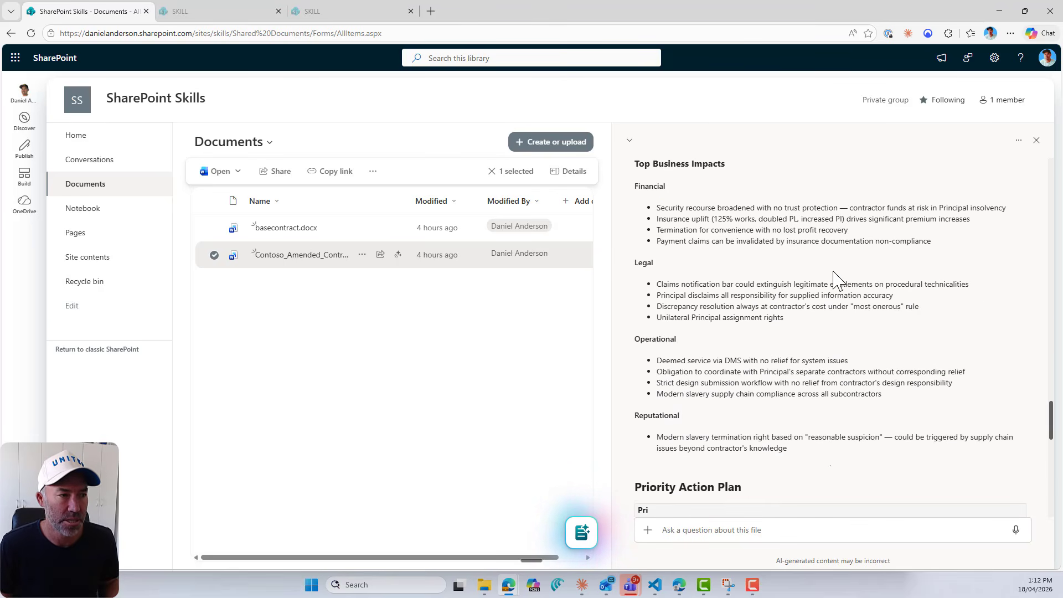
pyautogui.scroll(-4, 837, 280)
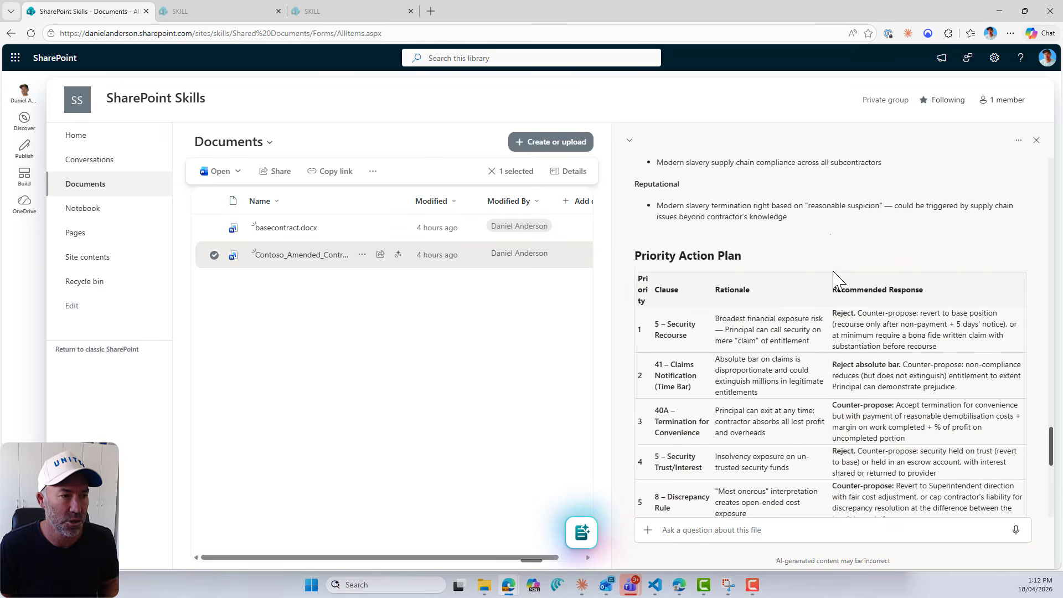
pyautogui.scroll(-3, 834, 272)
pyautogui.scroll(2, 835, 273)
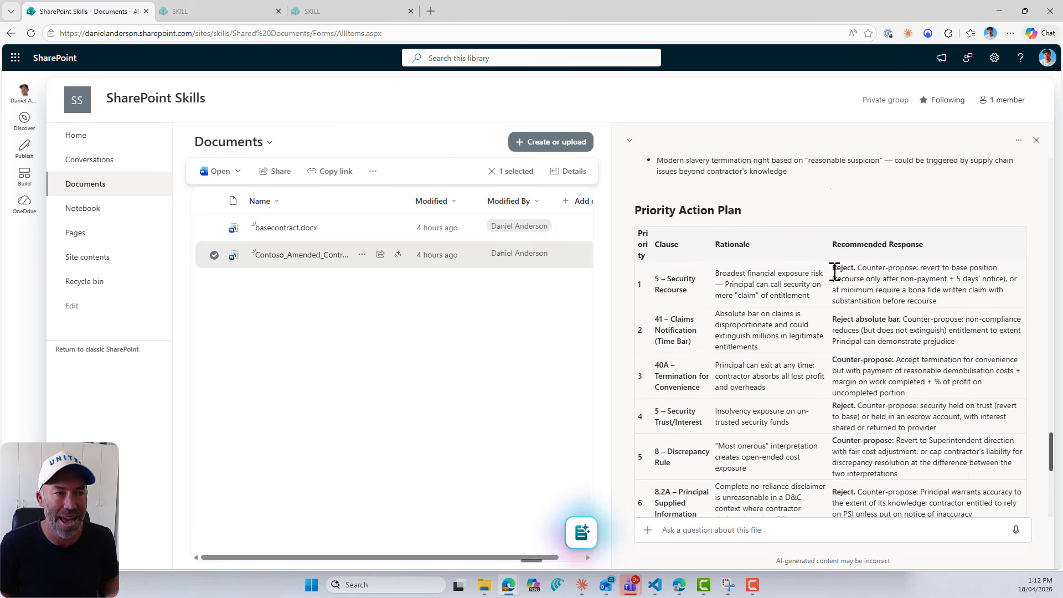
pyautogui.scroll(-7, 834, 272)
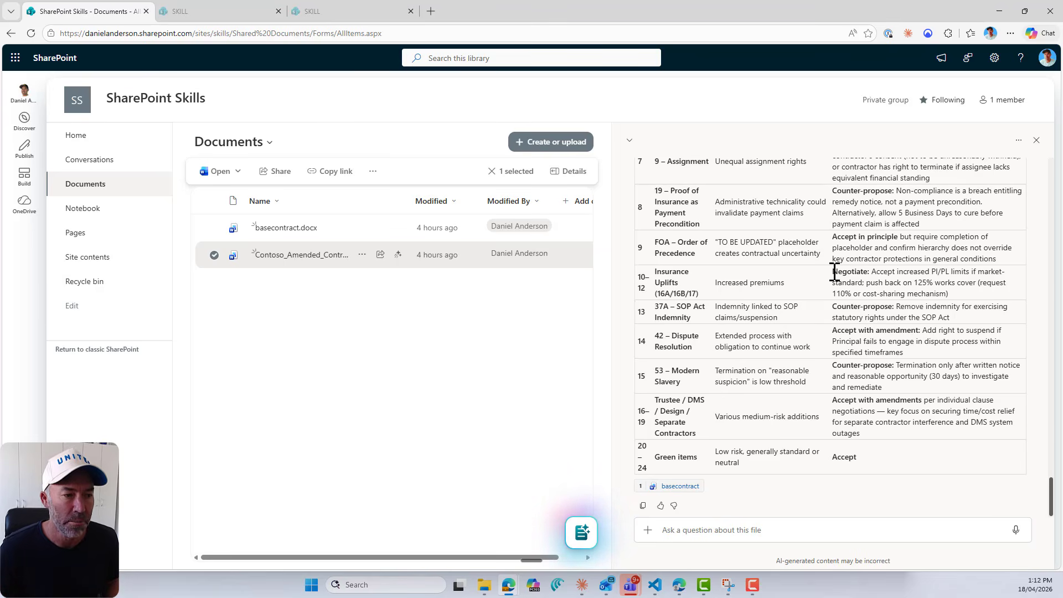
pyautogui.scroll(10, 835, 272)
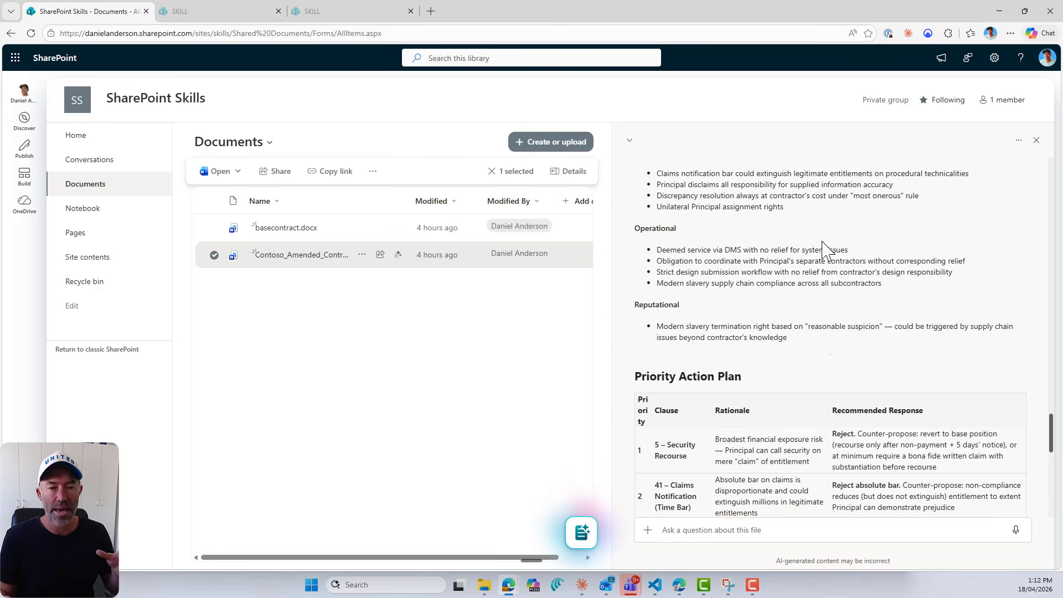